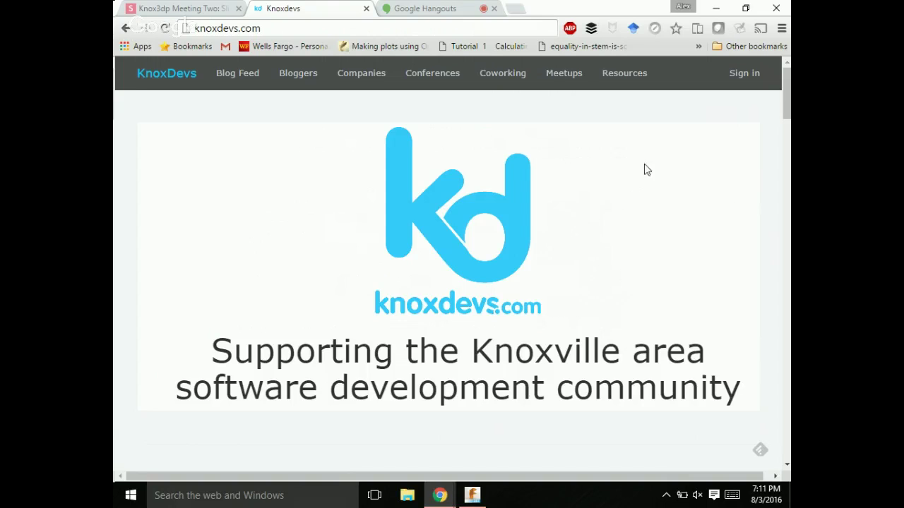
# Open the KnoxDevs meetups page and look through the listed groups
pyautogui.click(574, 80)
pyautogui.scroll(-2, 593, 207)
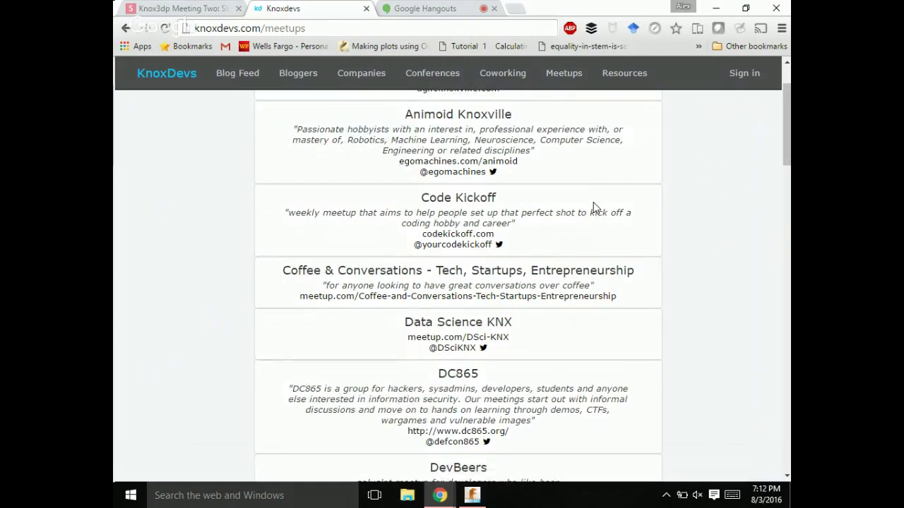
pyautogui.scroll(-5, 593, 207)
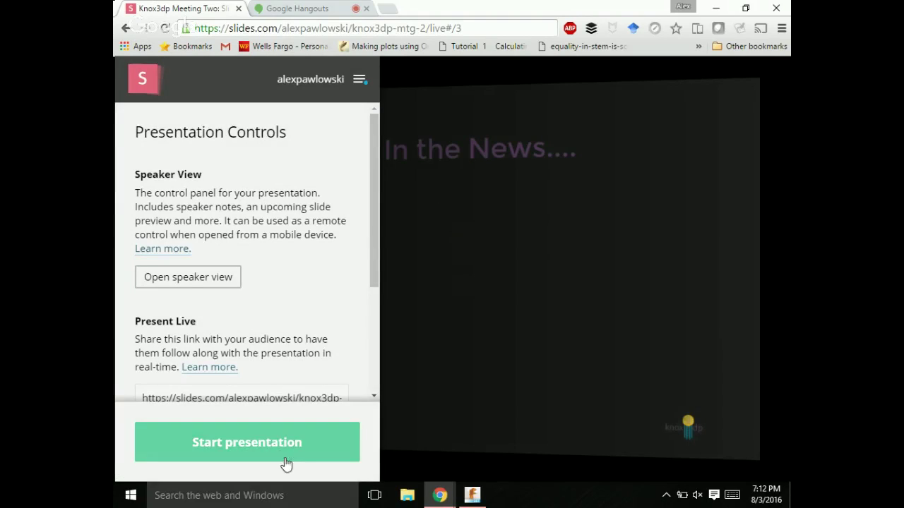
# Start the Knox3dp Meeting Two presentation and step through the points of the "In the News" slide
pyautogui.click(285, 460)
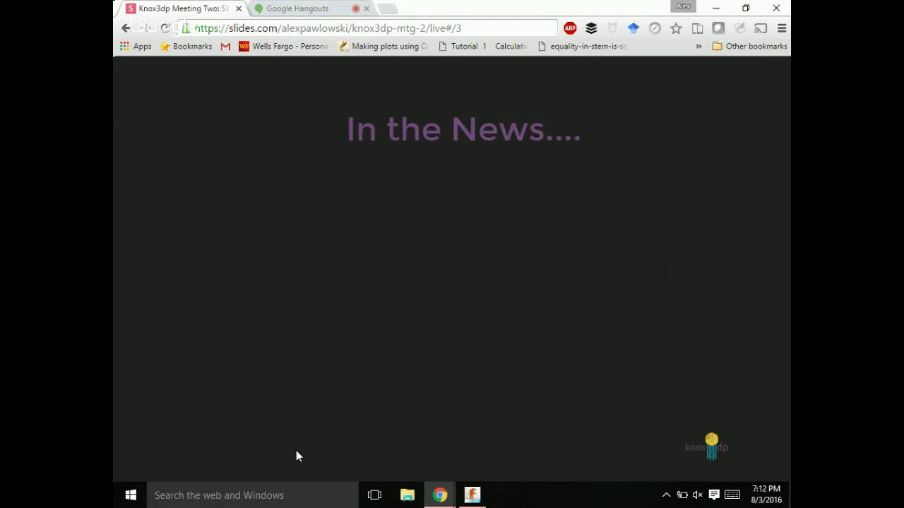
pyautogui.press('Left')
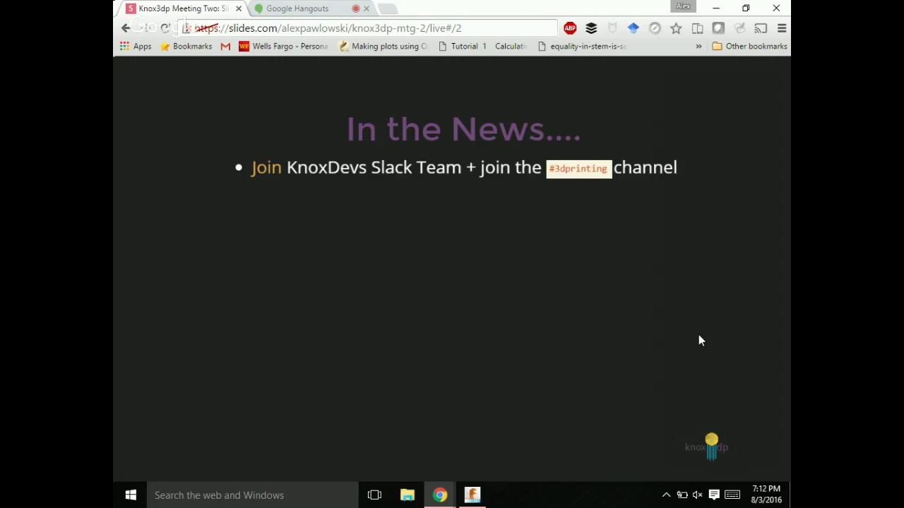
pyautogui.press('Right')
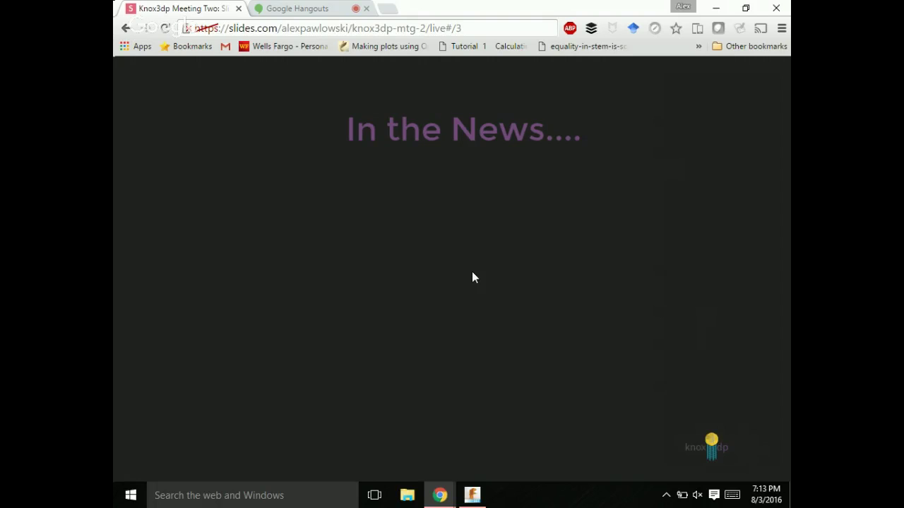
pyautogui.press('Right')
pyautogui.press('Right')
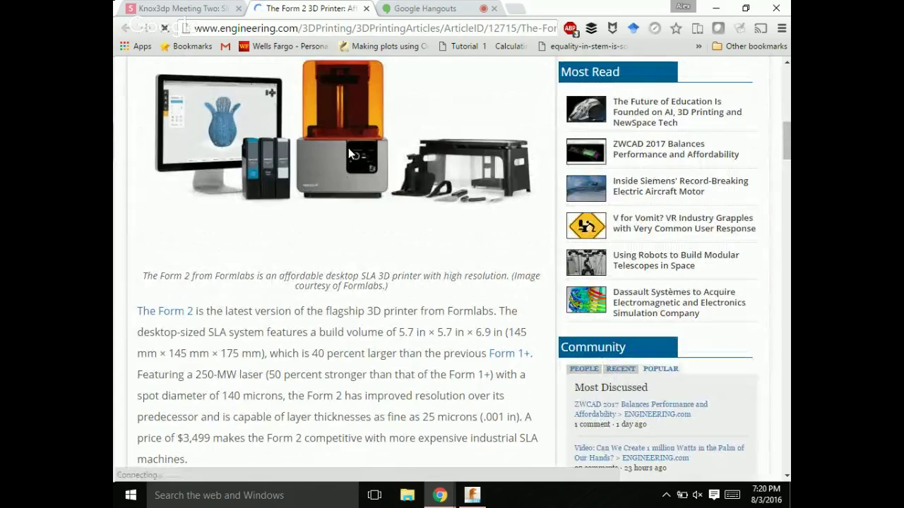
# Examine the engineering.com article's section on how the Form 2 printer works, including its embedded introduction video
pyautogui.scroll(-10, 346, 223)
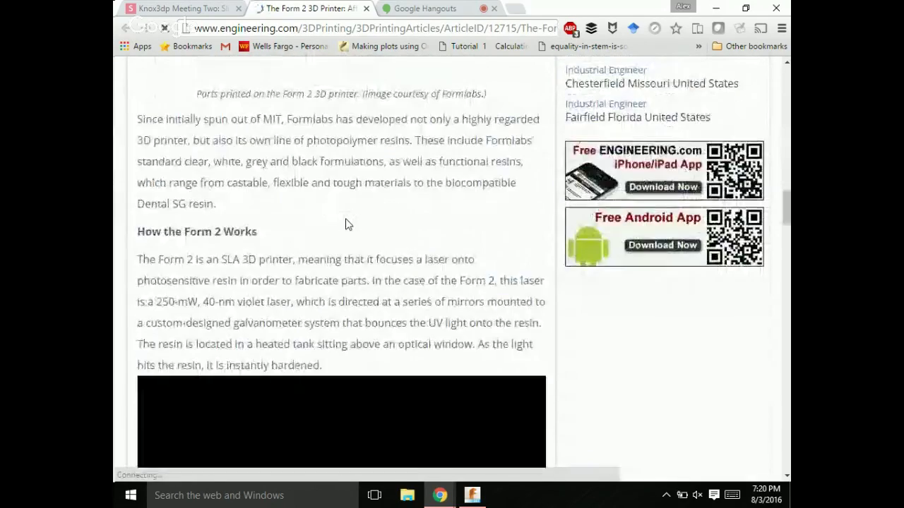
pyautogui.scroll(-5, 345, 221)
pyautogui.scroll(2, 346, 222)
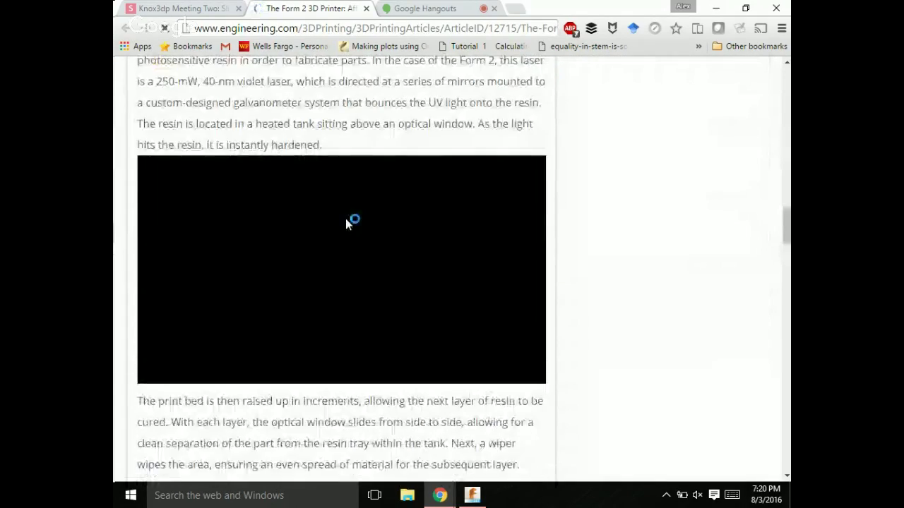
pyautogui.scroll(-5, 346, 223)
pyautogui.scroll(6, 346, 223)
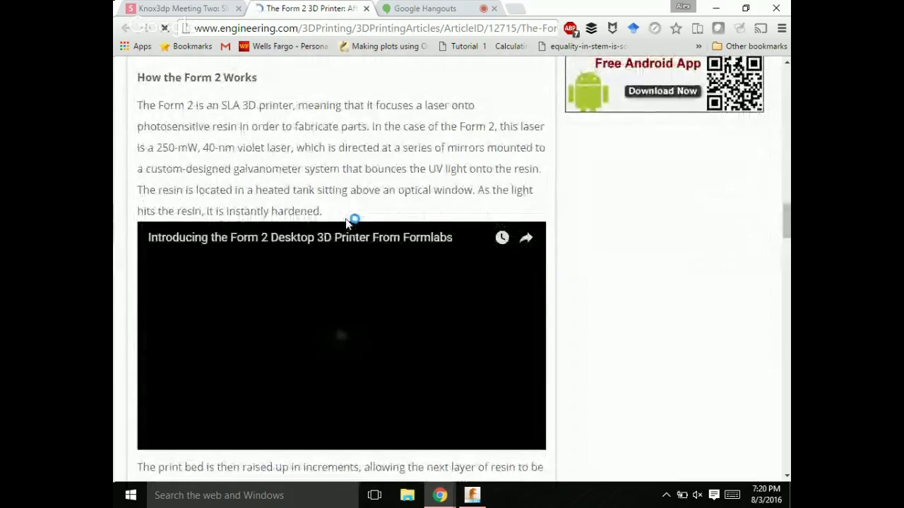
pyautogui.scroll(-1, 346, 222)
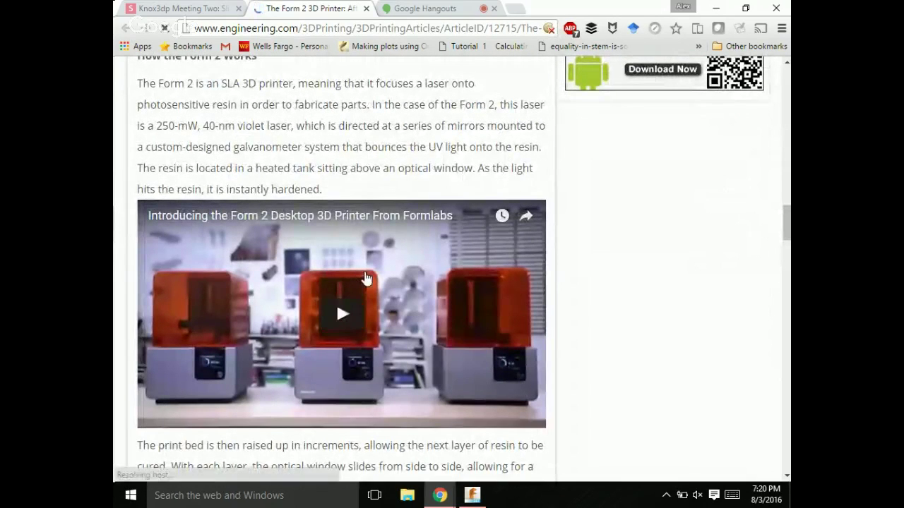
pyautogui.scroll(-2, 367, 279)
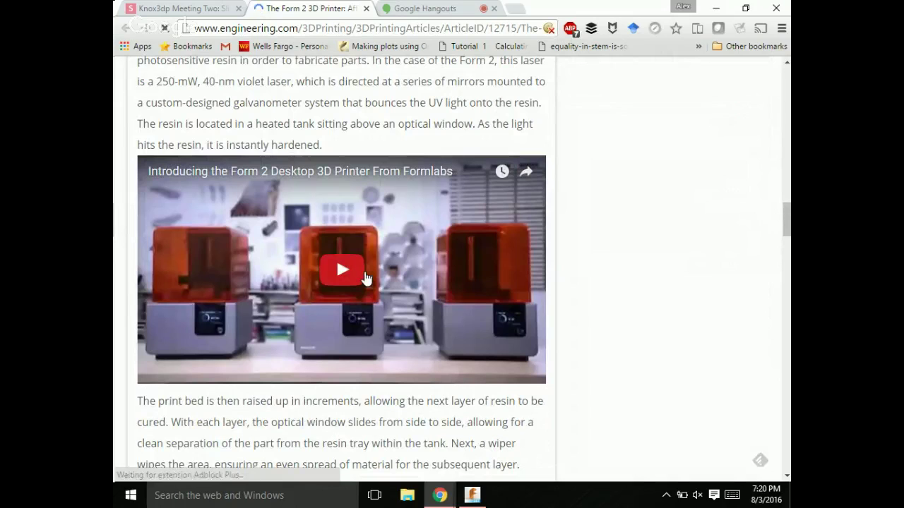
pyautogui.scroll(2, 366, 279)
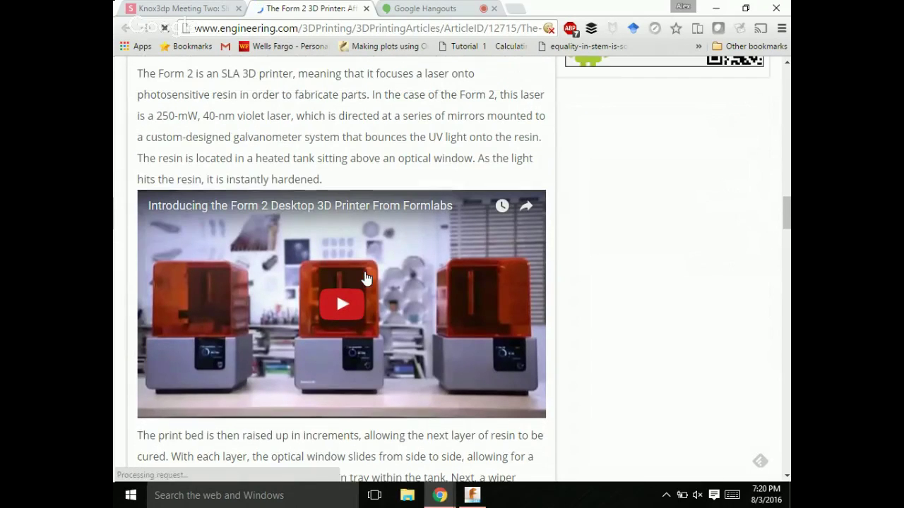
pyautogui.scroll(-2, 366, 279)
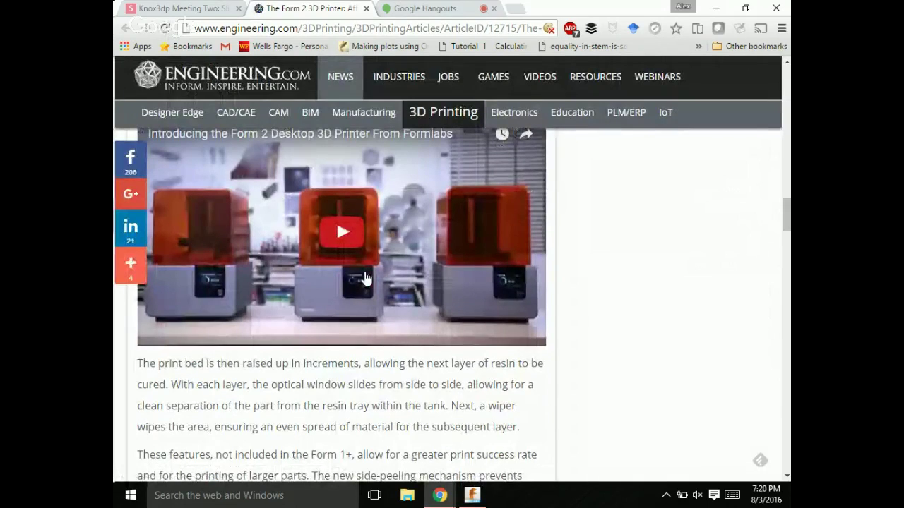
# Review the Form 2 in Action section and the printer specifications, and close the article
pyautogui.scroll(-10, 446, 321)
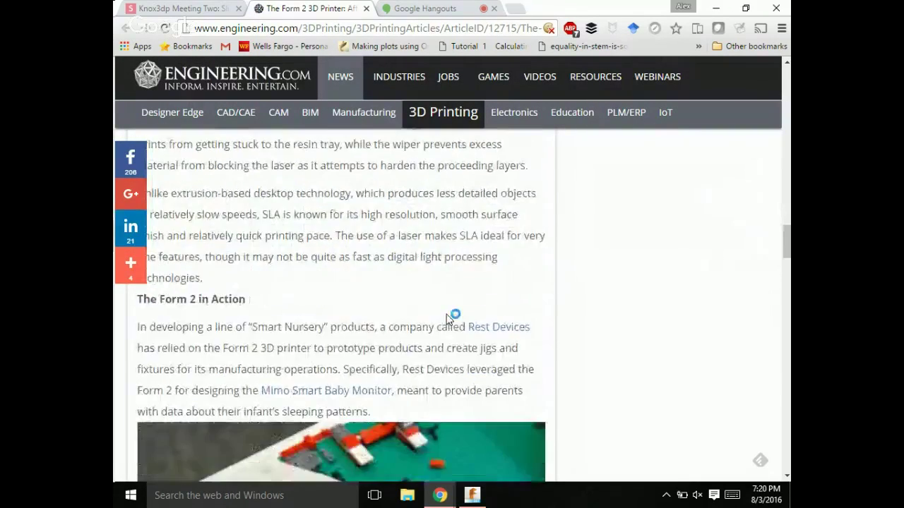
pyautogui.scroll(-7, 446, 319)
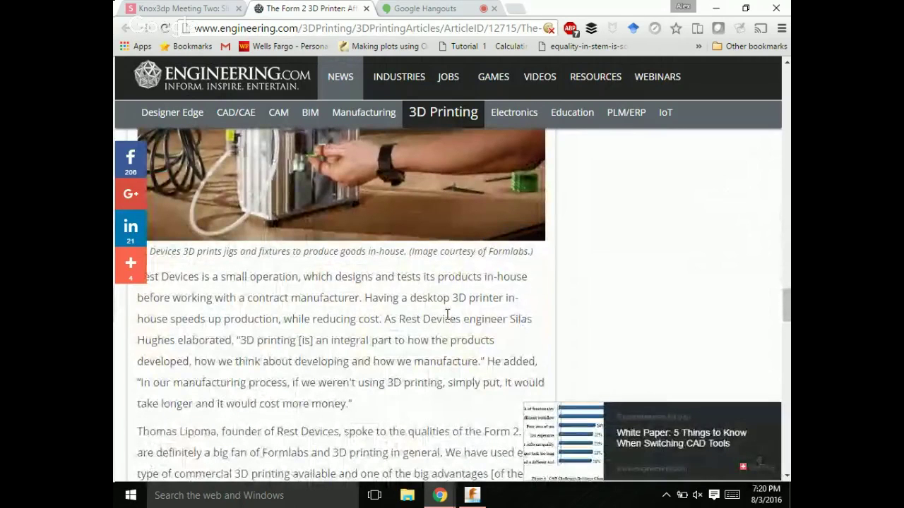
pyautogui.scroll(-2, 447, 314)
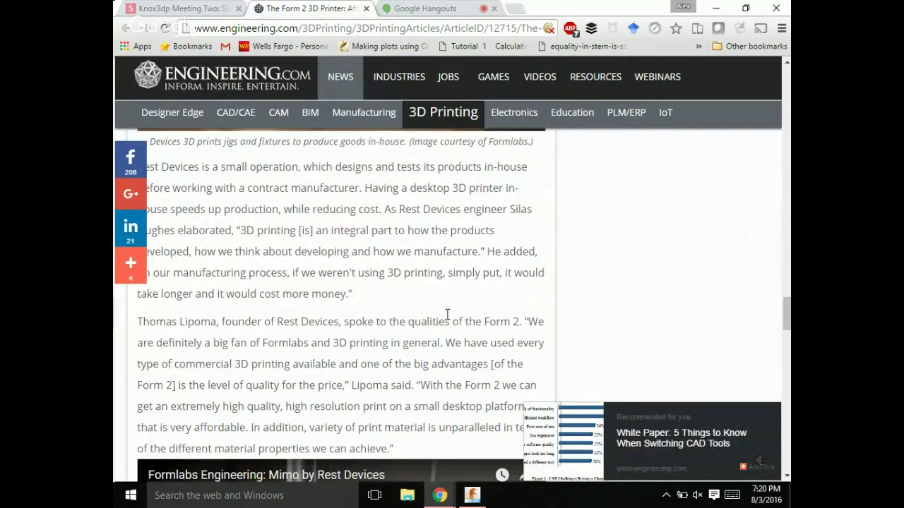
pyautogui.scroll(-3, 447, 315)
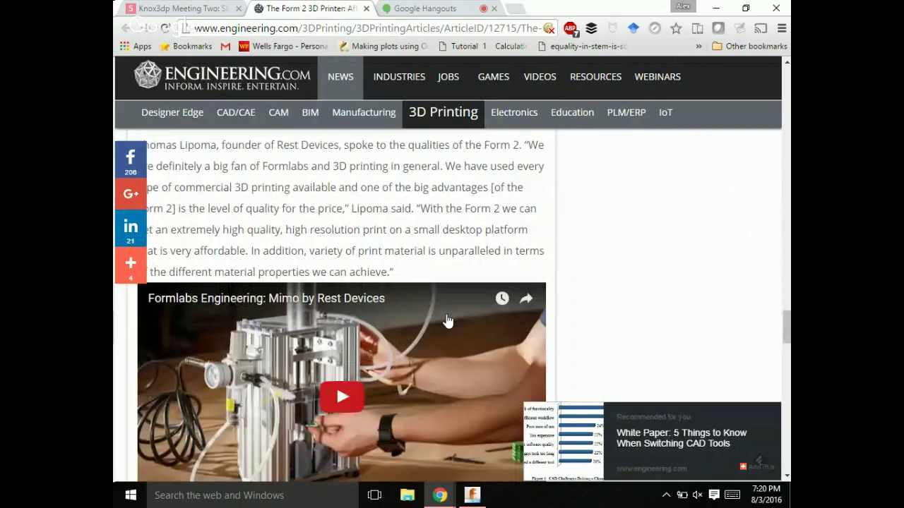
pyautogui.scroll(-2, 447, 319)
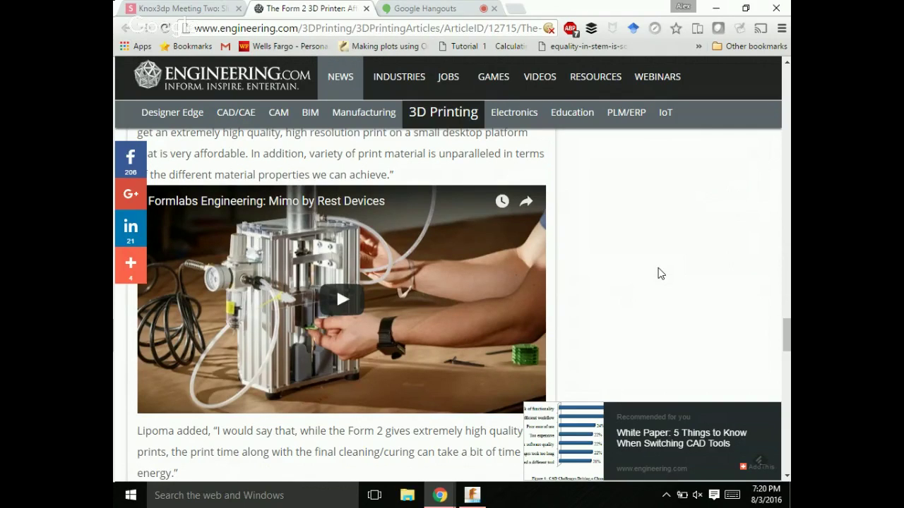
pyautogui.scroll(-2, 651, 245)
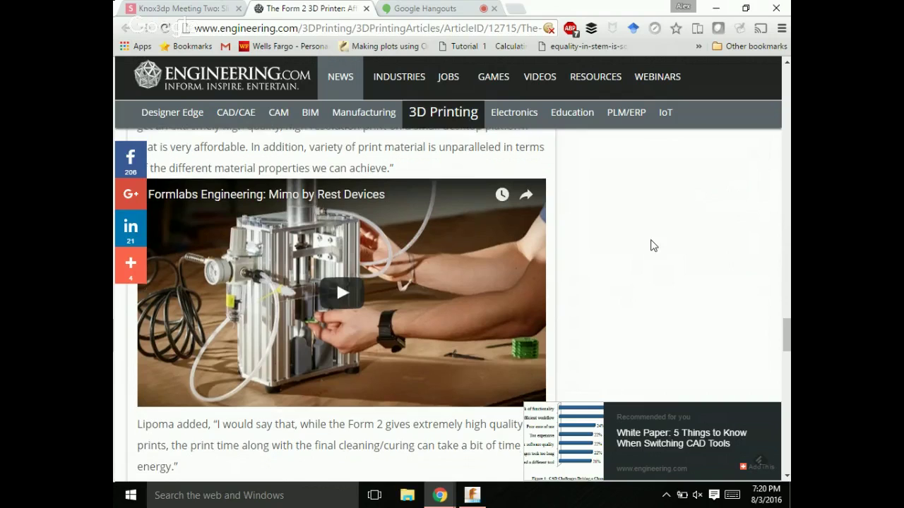
pyautogui.scroll(-3, 651, 245)
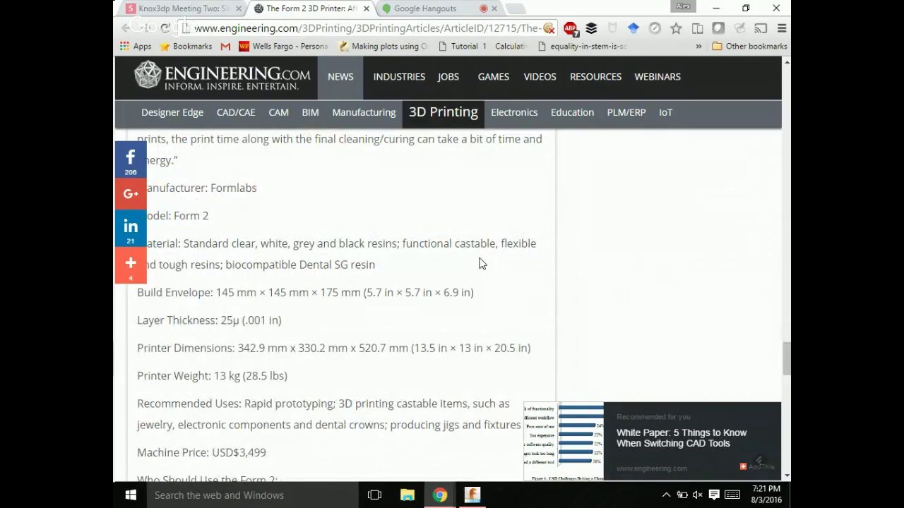
pyautogui.click(366, 8)
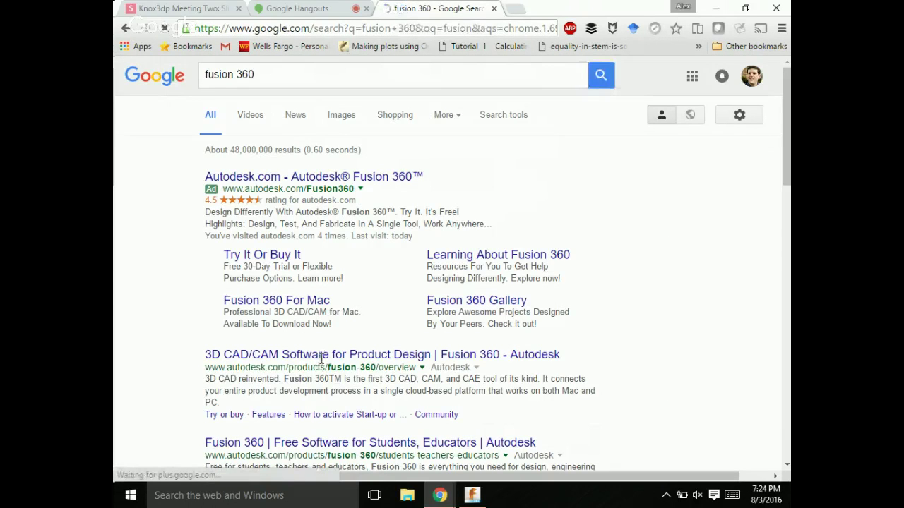
# Open Autodesk's Fusion 360 overview page from the search results and review its features, free-use terms and community section
pyautogui.click(290, 360)
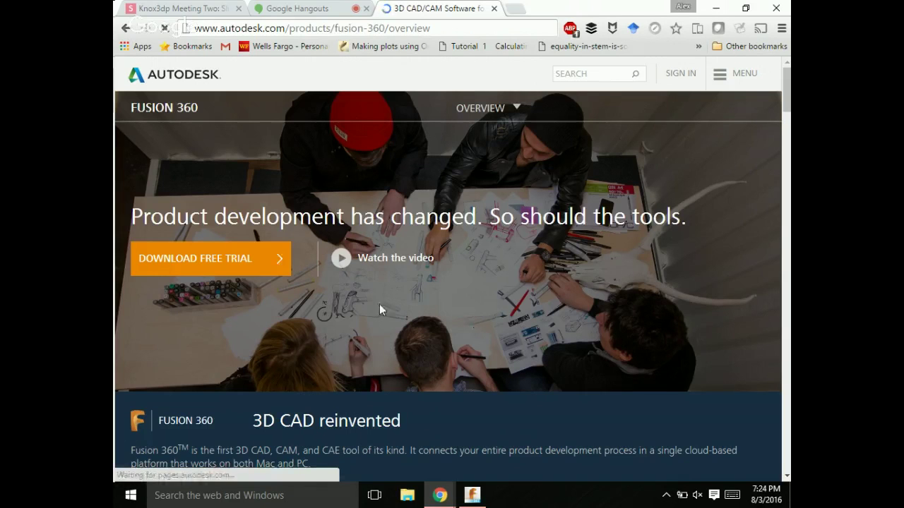
pyautogui.scroll(-1, 273, 271)
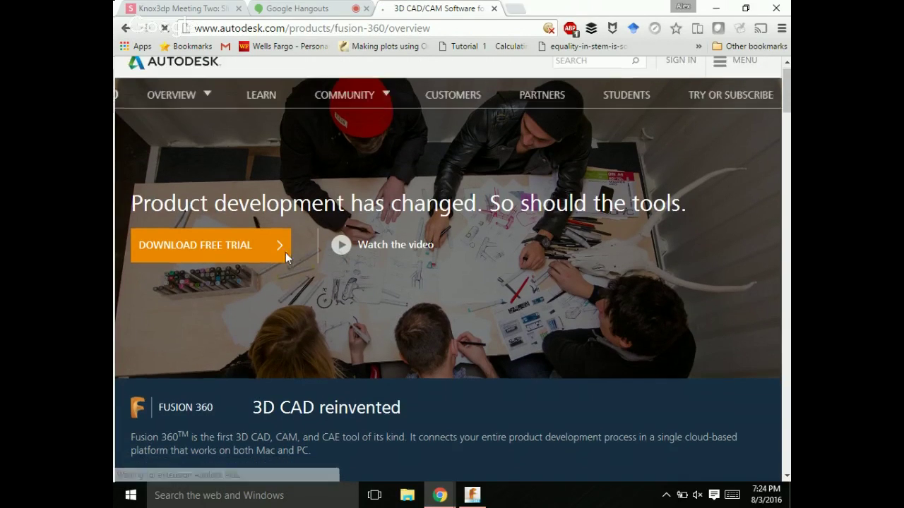
pyautogui.scroll(-1, 246, 256)
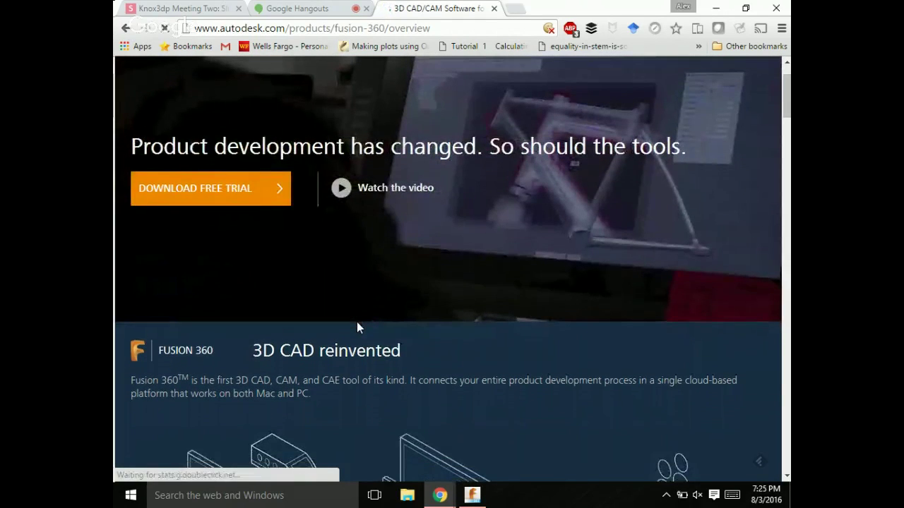
pyautogui.scroll(-3, 356, 327)
pyautogui.scroll(-12, 357, 328)
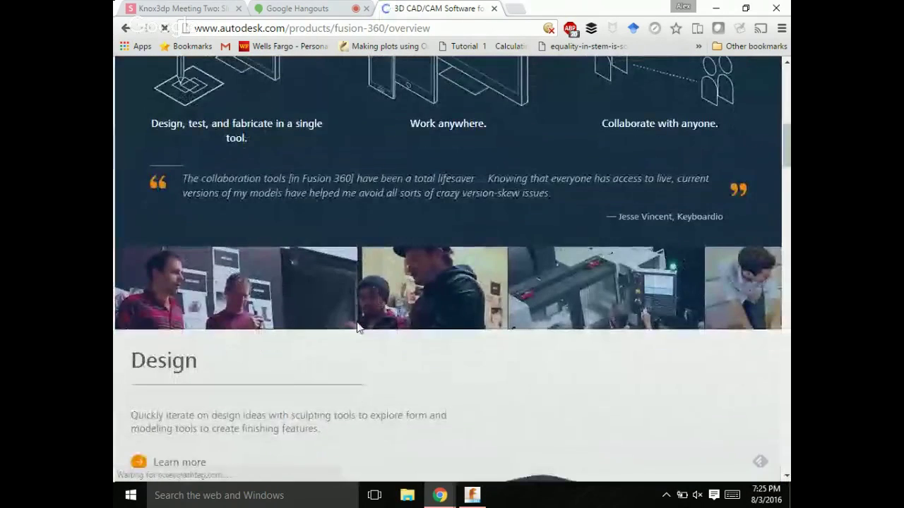
pyautogui.scroll(-15, 357, 328)
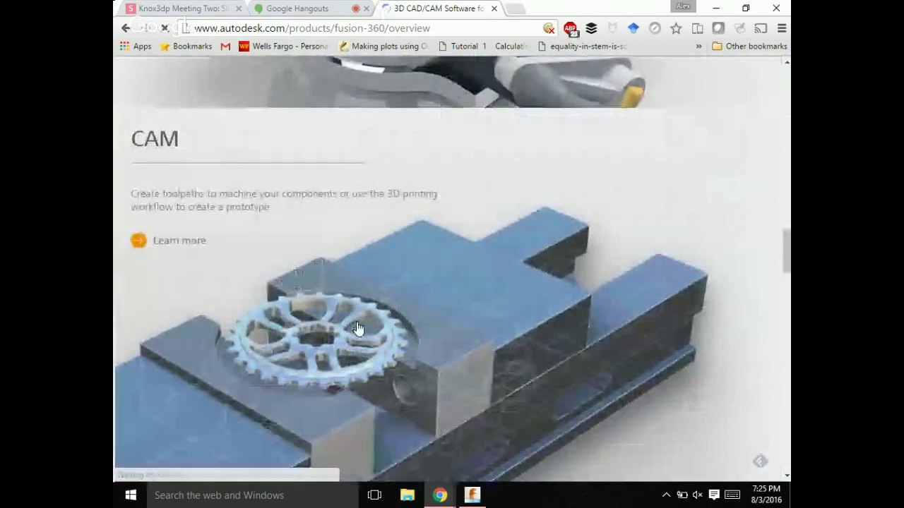
pyautogui.scroll(-10, 358, 328)
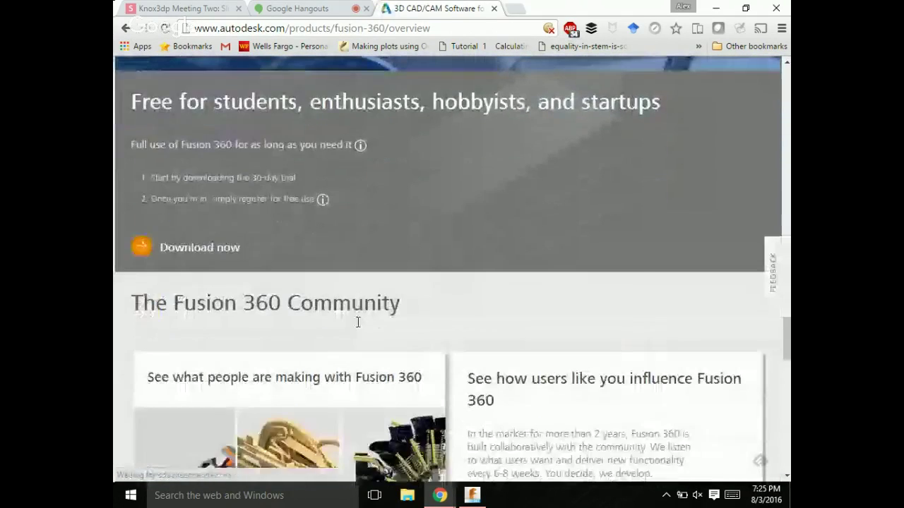
pyautogui.scroll(10, 358, 326)
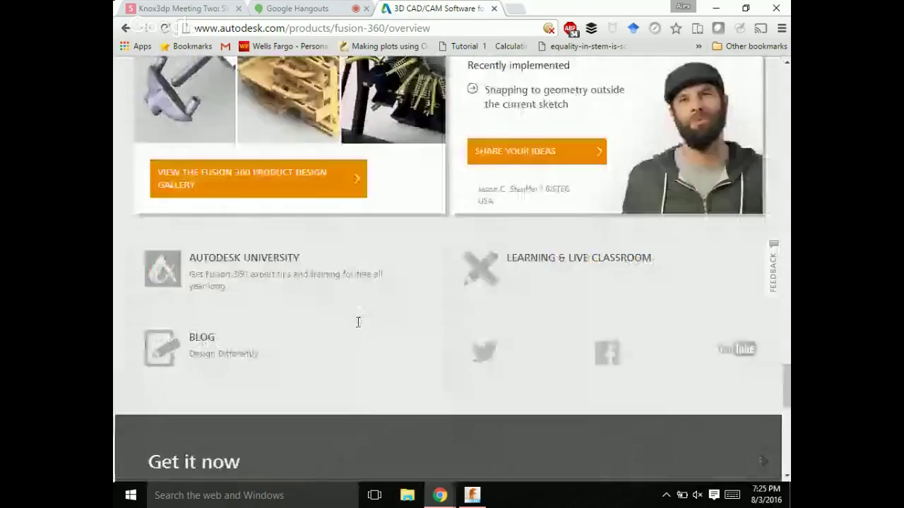
pyautogui.scroll(4, 358, 325)
pyautogui.scroll(-4, 357, 327)
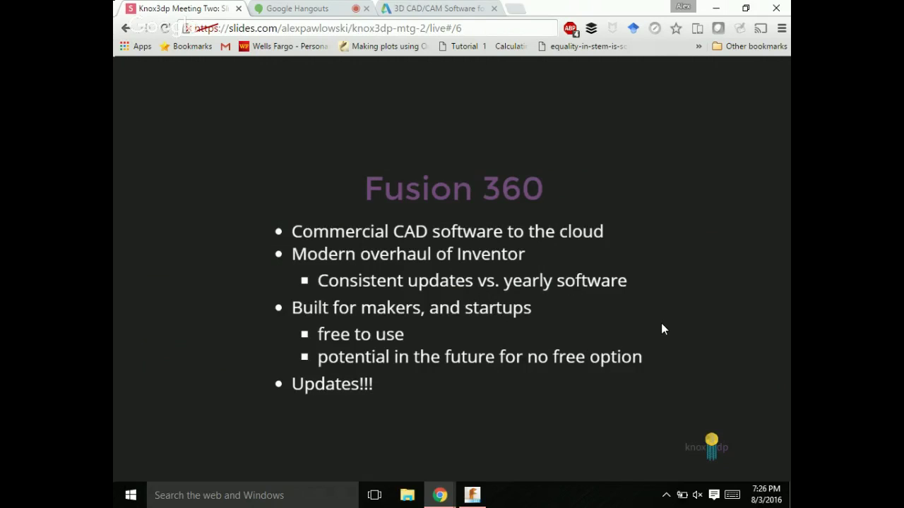
# Advance to the slide about the Fusion 360 blog and open the Design Differently blog from Autodesk's product page
pyautogui.press('Right')
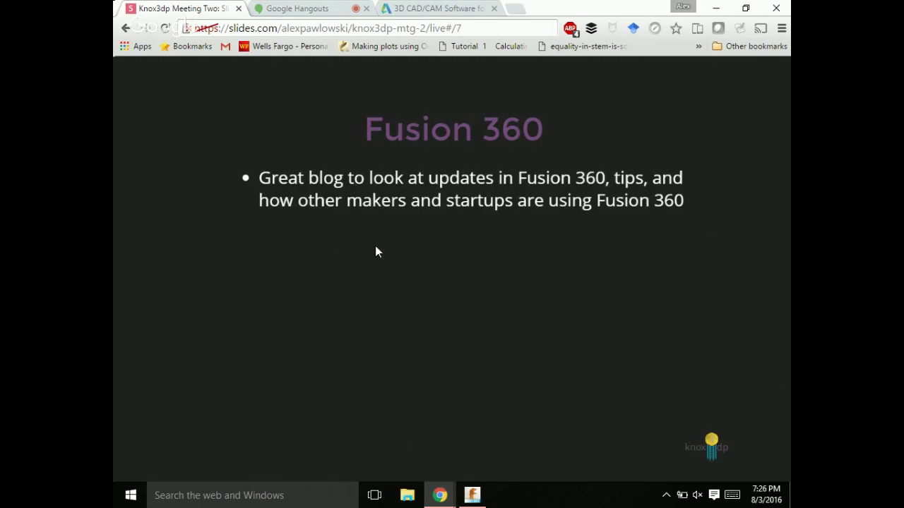
pyautogui.click(416, 7)
pyautogui.scroll(-4, 471, 214)
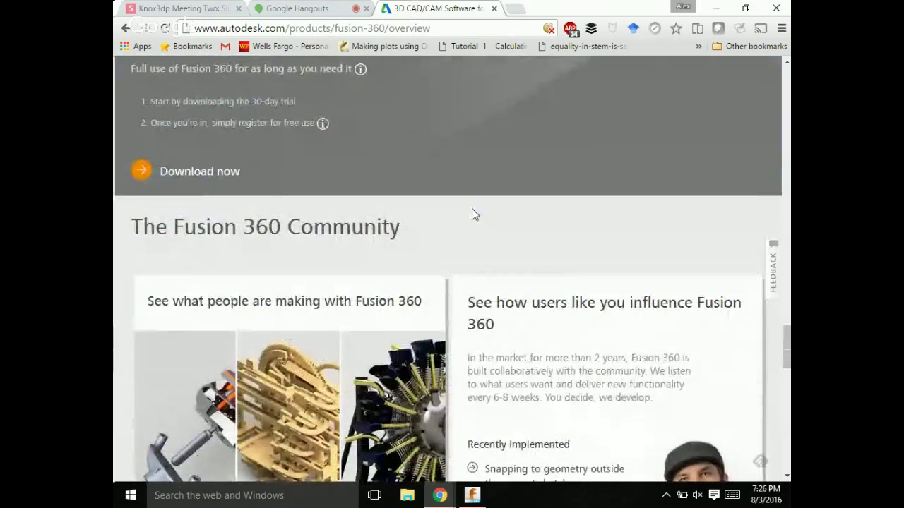
pyautogui.scroll(-5, 363, 280)
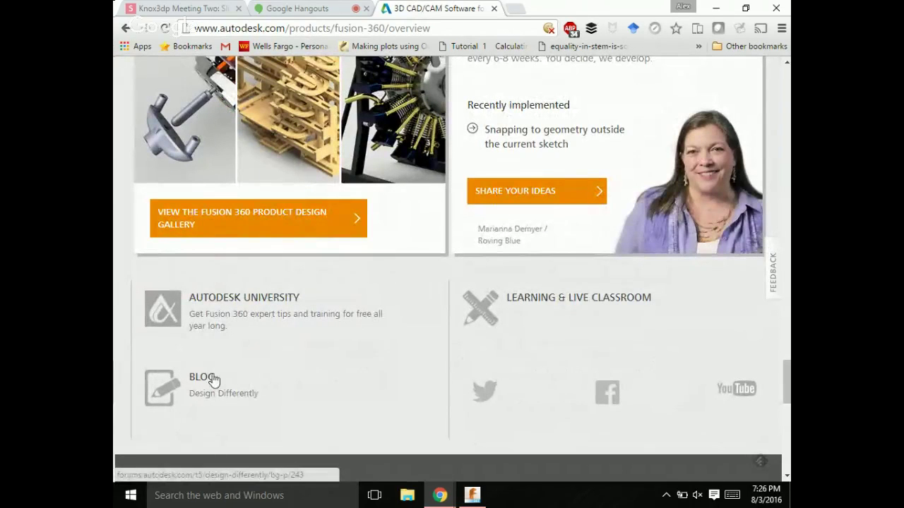
pyautogui.click(213, 380)
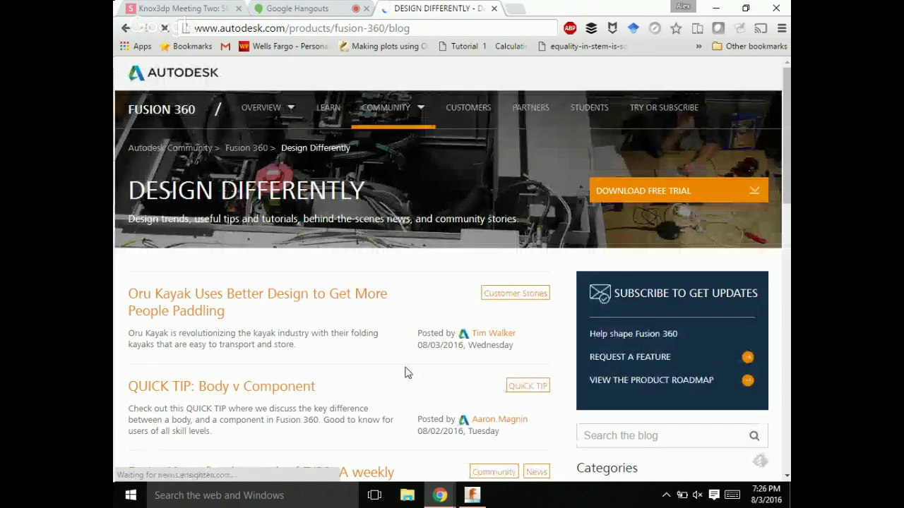
pyautogui.scroll(-1, 407, 373)
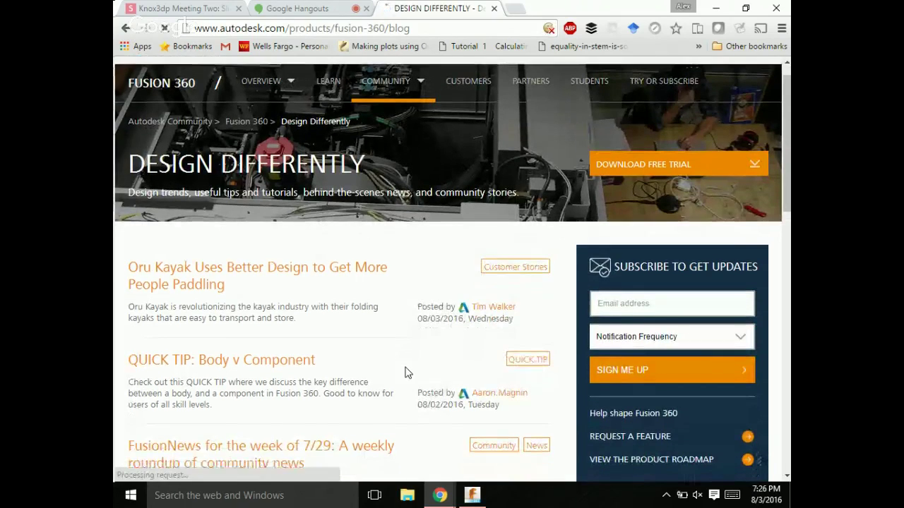
pyautogui.scroll(-1, 407, 373)
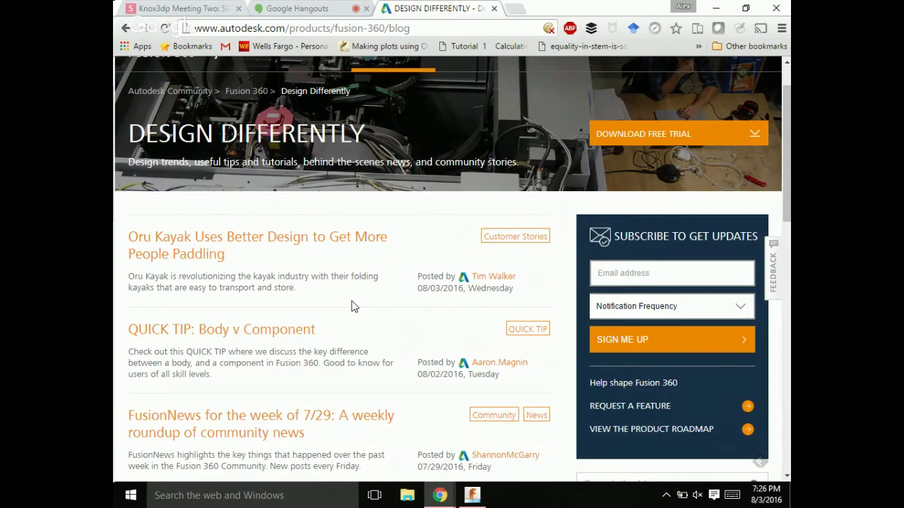
# Open the Oru Kayak article on the Design Differently blog and review its photos, company history and sections on boat models and design iterations
pyautogui.click(196, 242)
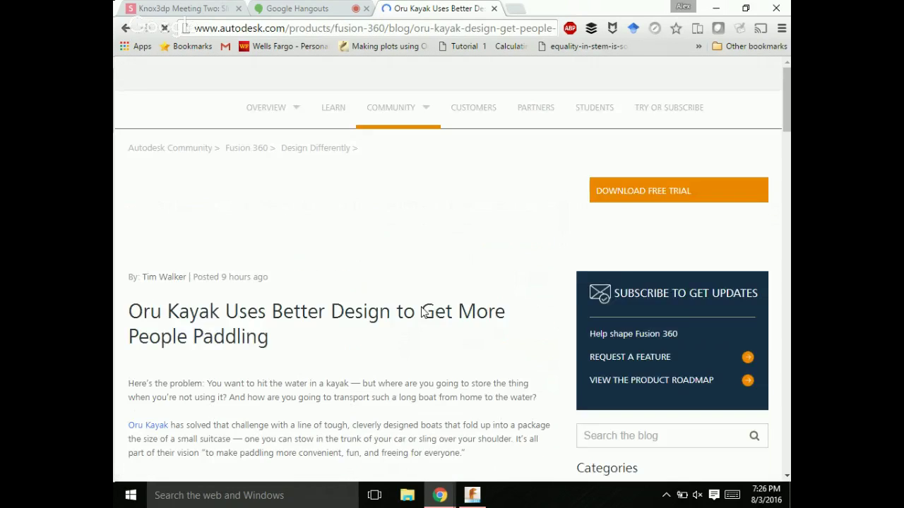
pyautogui.scroll(-2, 421, 311)
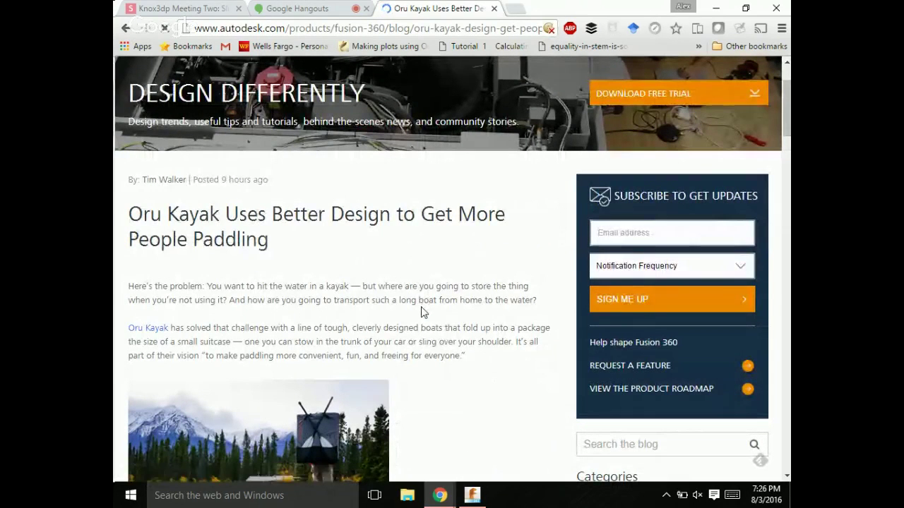
pyautogui.scroll(-2, 421, 311)
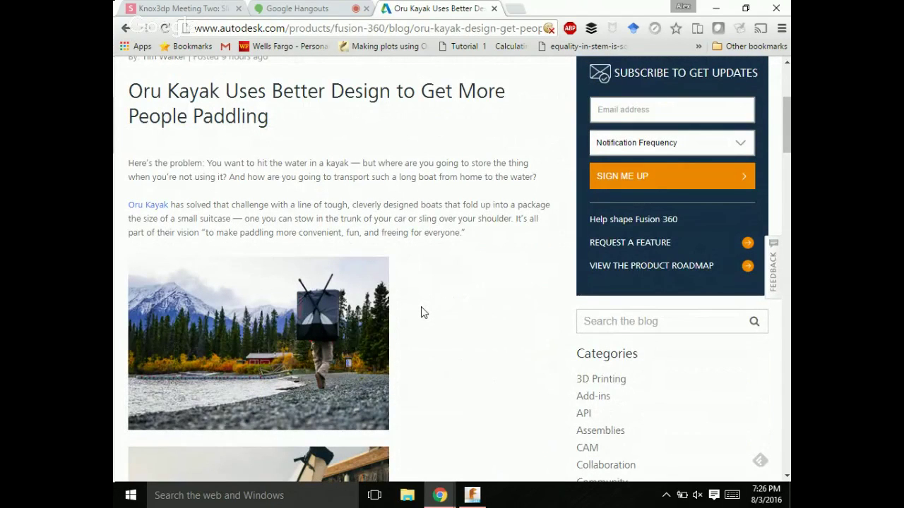
pyautogui.scroll(-1, 422, 311)
pyautogui.scroll(-1, 421, 311)
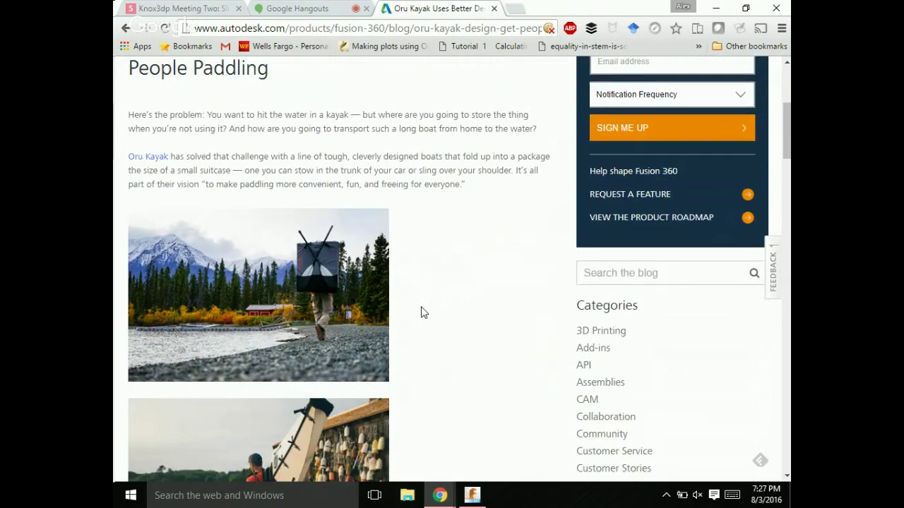
pyautogui.scroll(-3, 420, 312)
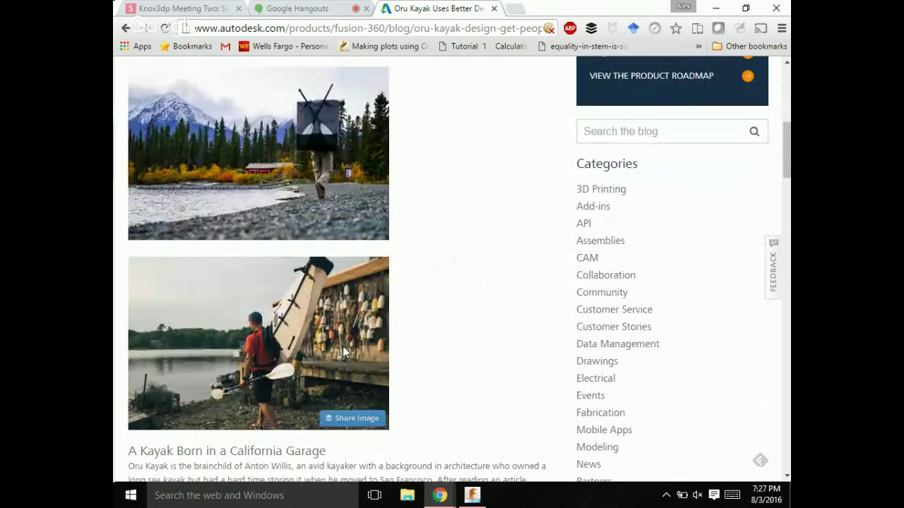
pyautogui.scroll(-2, 342, 346)
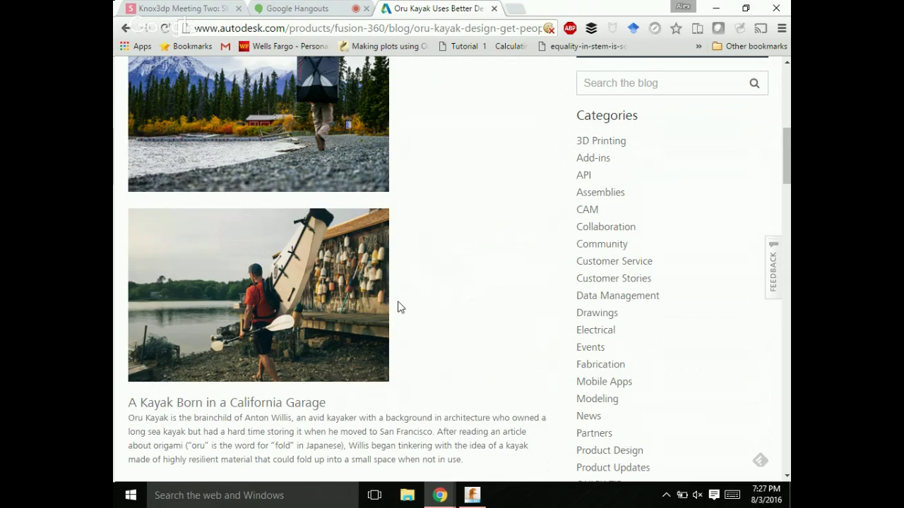
pyautogui.scroll(-1, 398, 307)
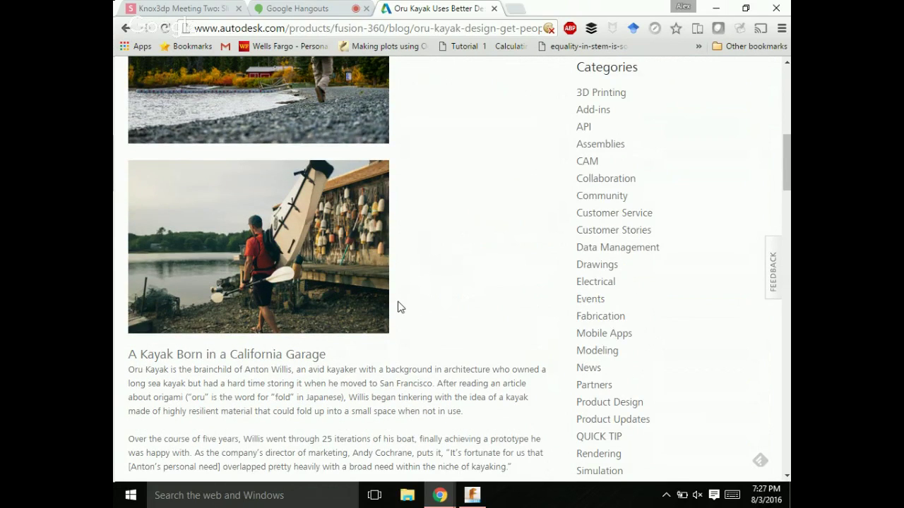
pyautogui.scroll(-6, 398, 307)
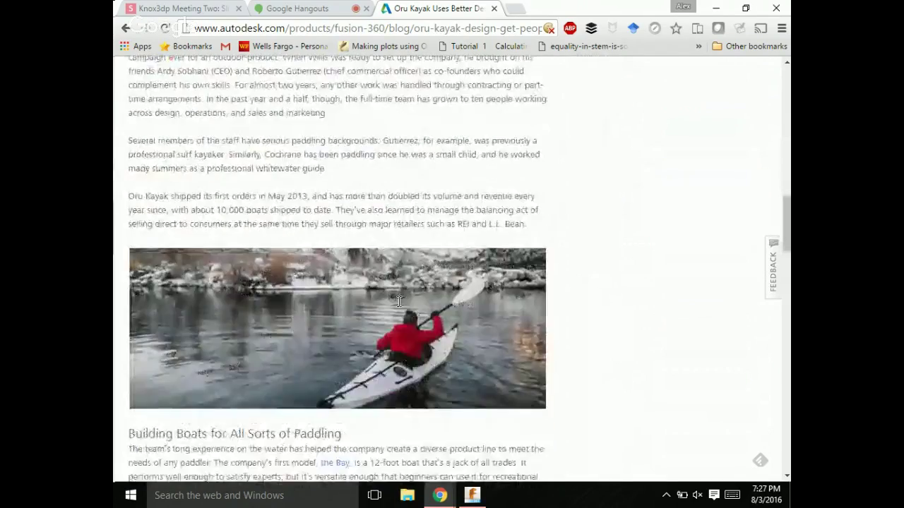
pyautogui.scroll(-4, 398, 301)
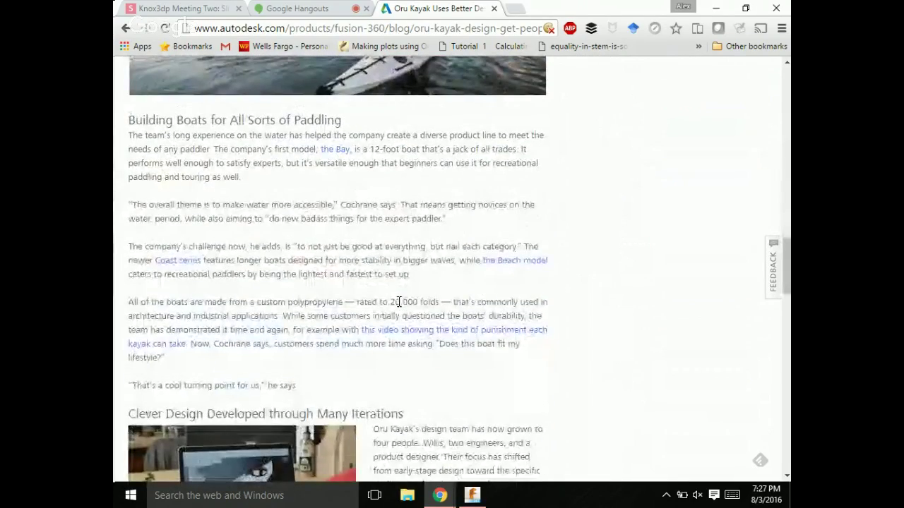
pyautogui.scroll(-5, 399, 302)
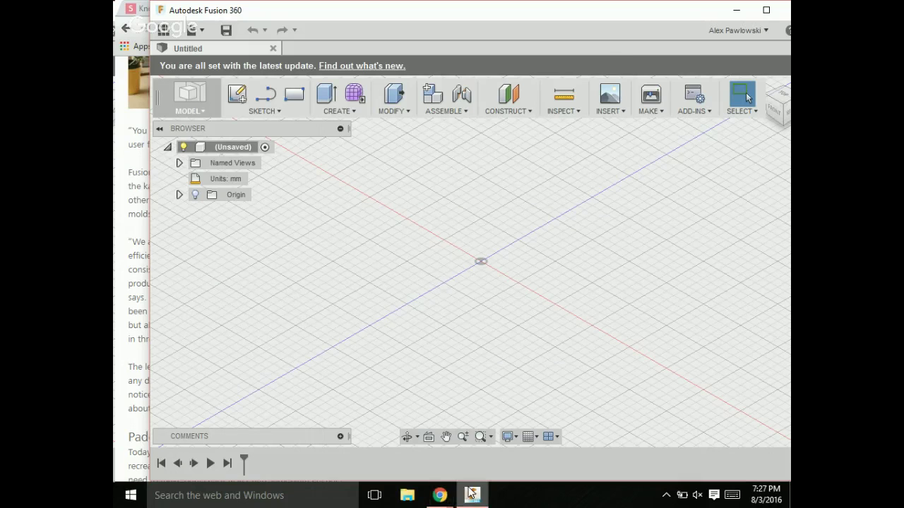
# Maximize the Fusion 360 window and view the empty design from the top and from a corner before restoring the home view
pyautogui.click(764, 19)
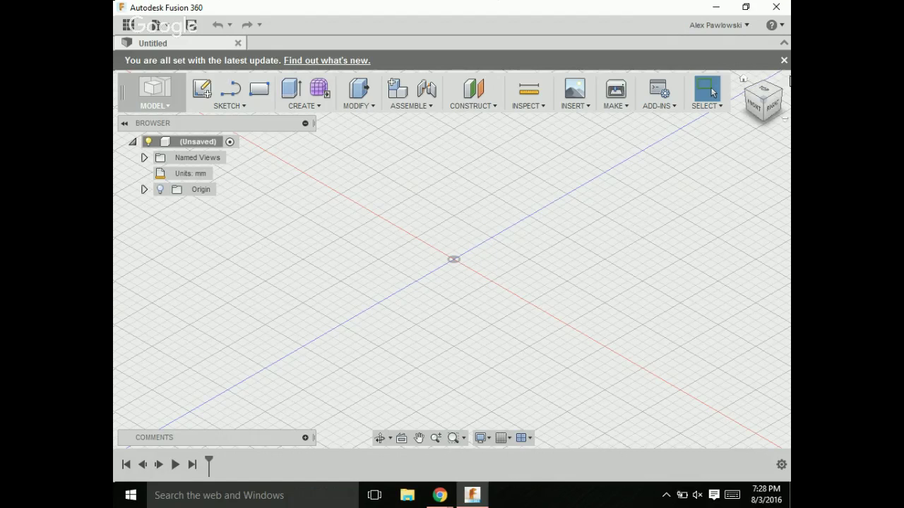
pyautogui.click(762, 97)
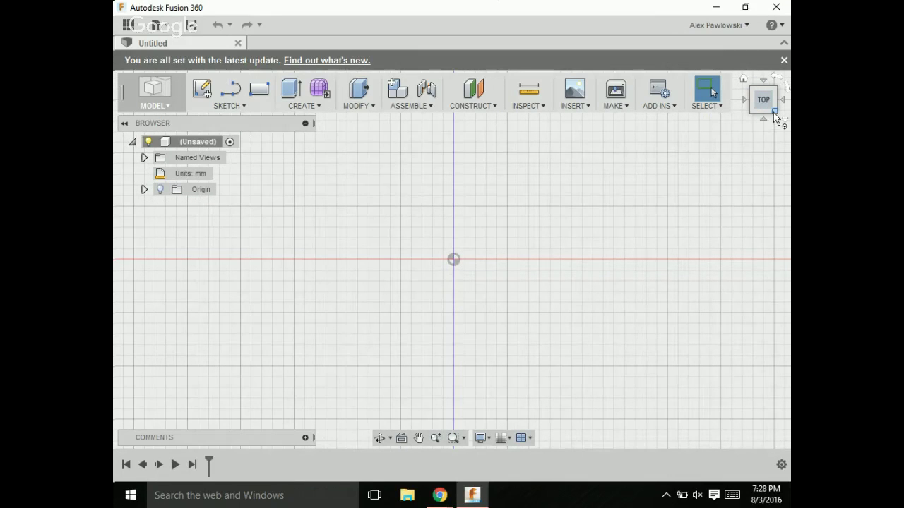
pyautogui.click(773, 113)
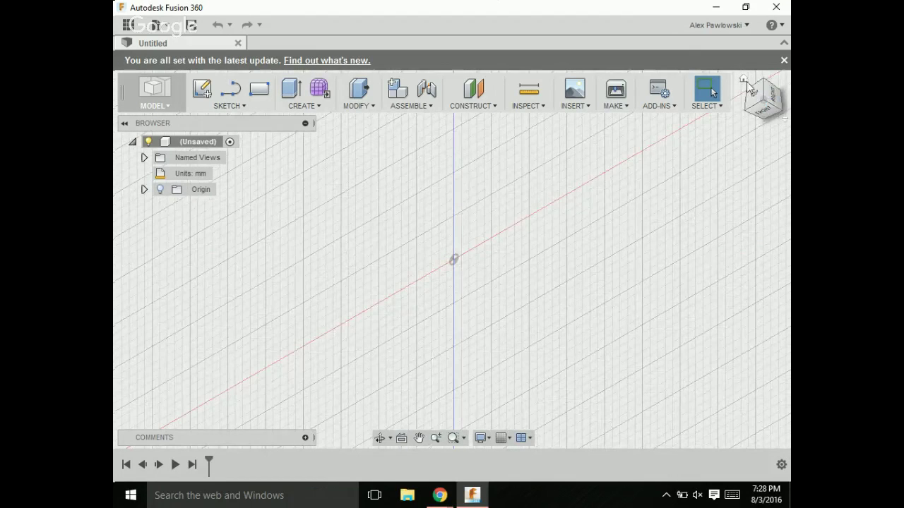
pyautogui.click(743, 80)
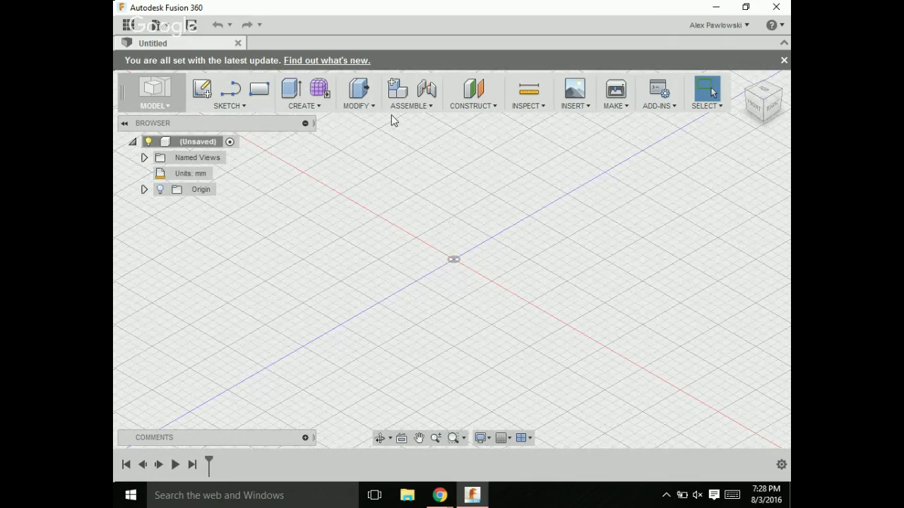
# Create a box as a new body on the horizontal plane from the origin, 50 mm long, 45 mm wide and 50 mm high
pyautogui.click(324, 107)
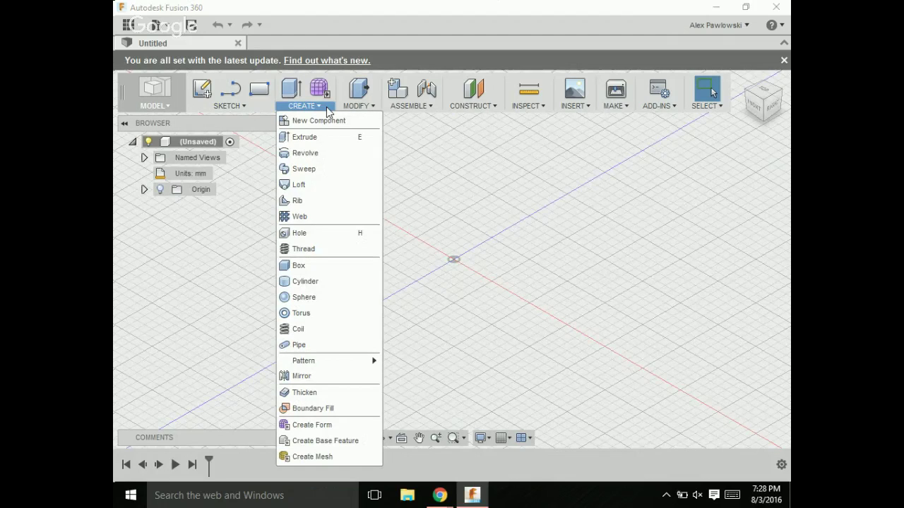
pyautogui.click(314, 266)
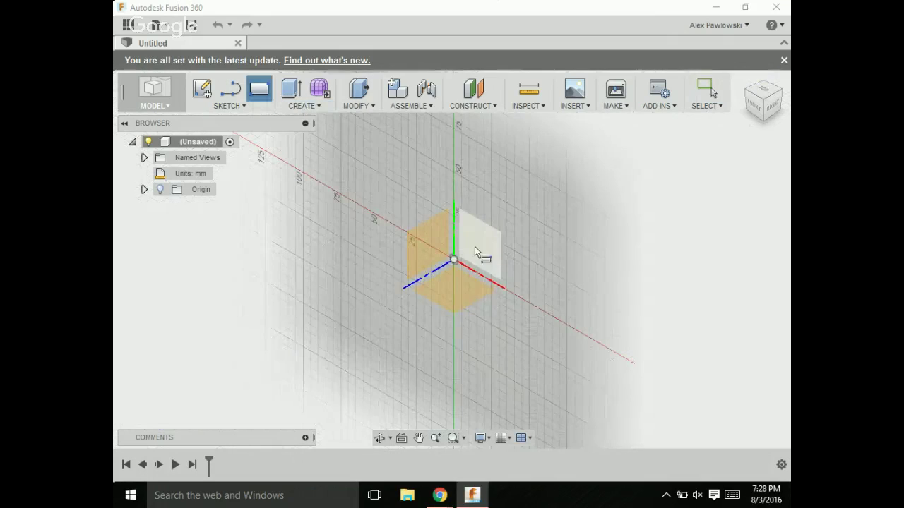
pyautogui.click(454, 278)
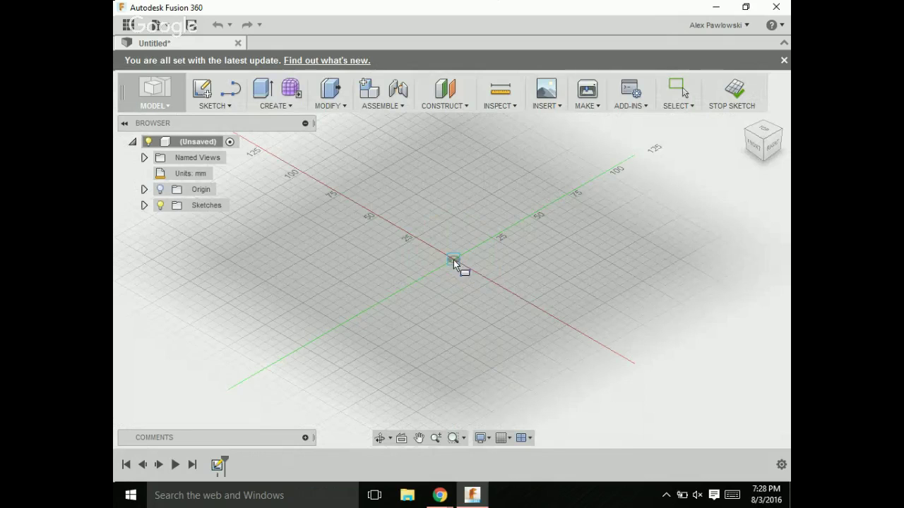
pyautogui.click(454, 260)
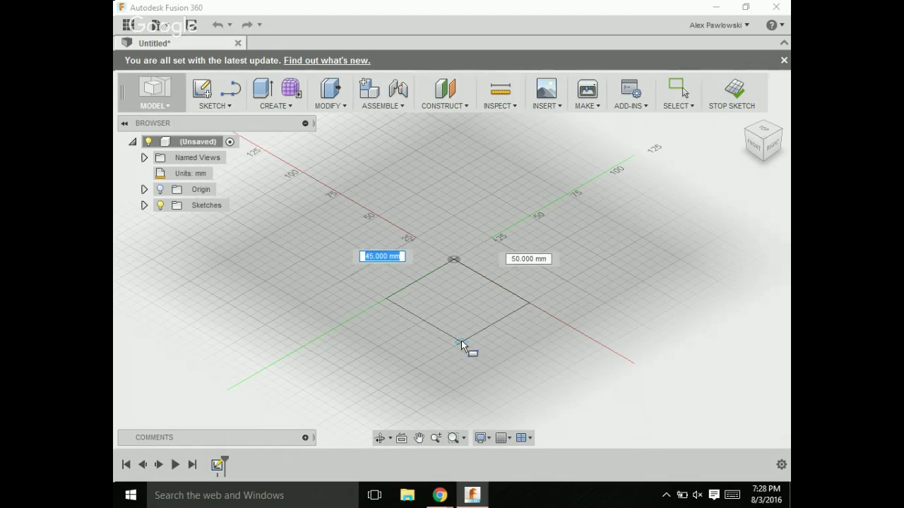
pyautogui.click(461, 341)
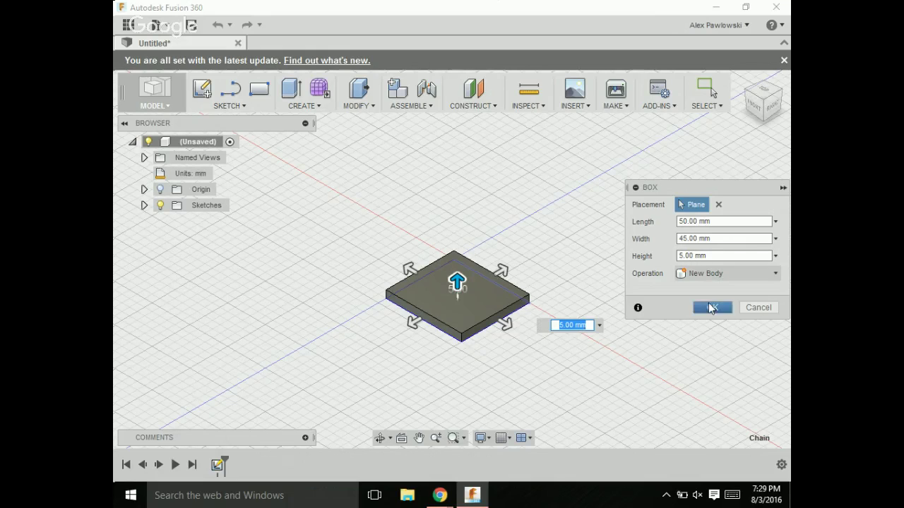
pyautogui.click(681, 255)
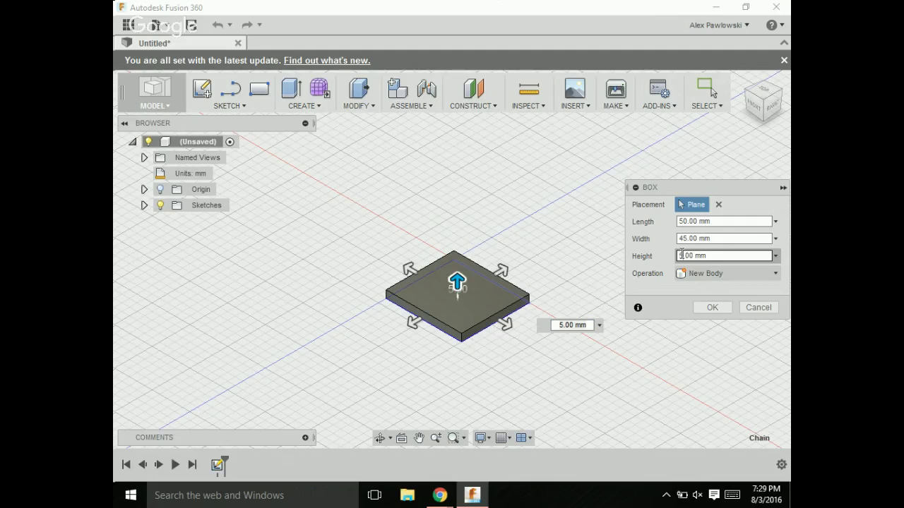
pyautogui.write('0')
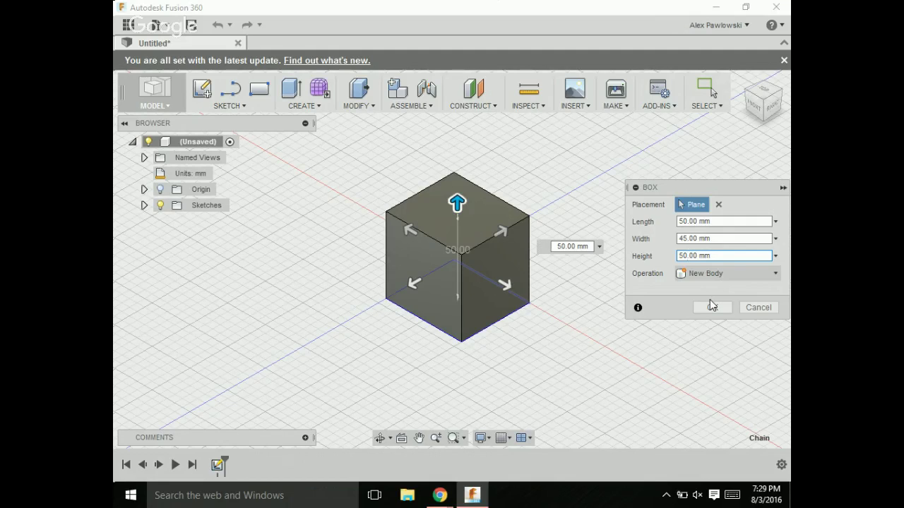
pyautogui.click(713, 308)
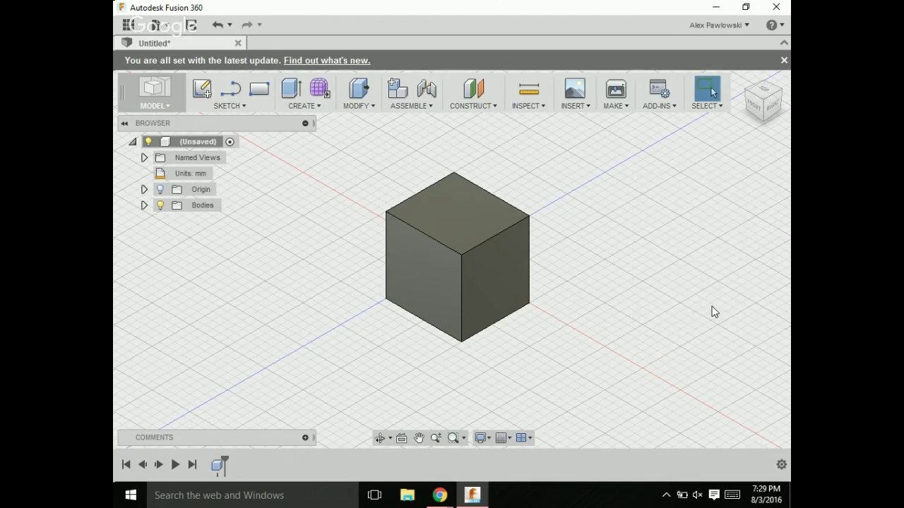
# Apply a Rule Fillet to all edges of the box's top face and right side face
pyautogui.click(376, 107)
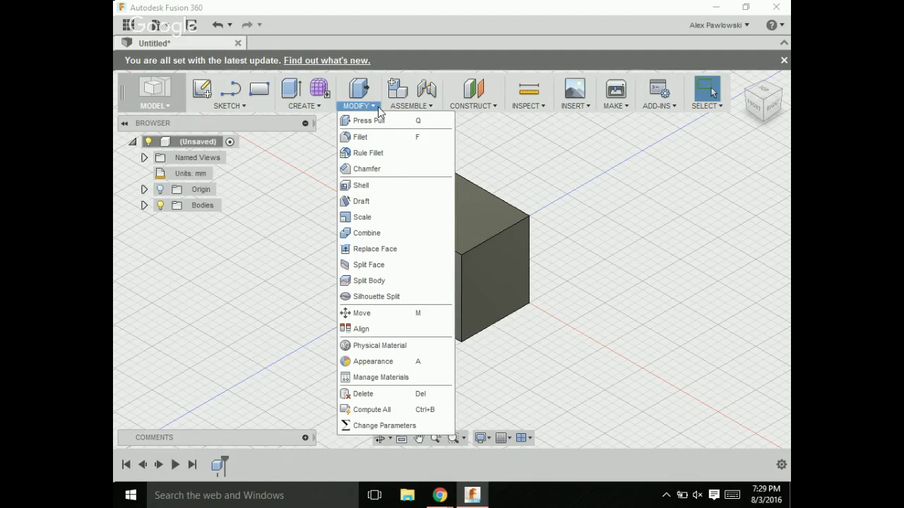
pyautogui.click(379, 153)
pyautogui.click(490, 245)
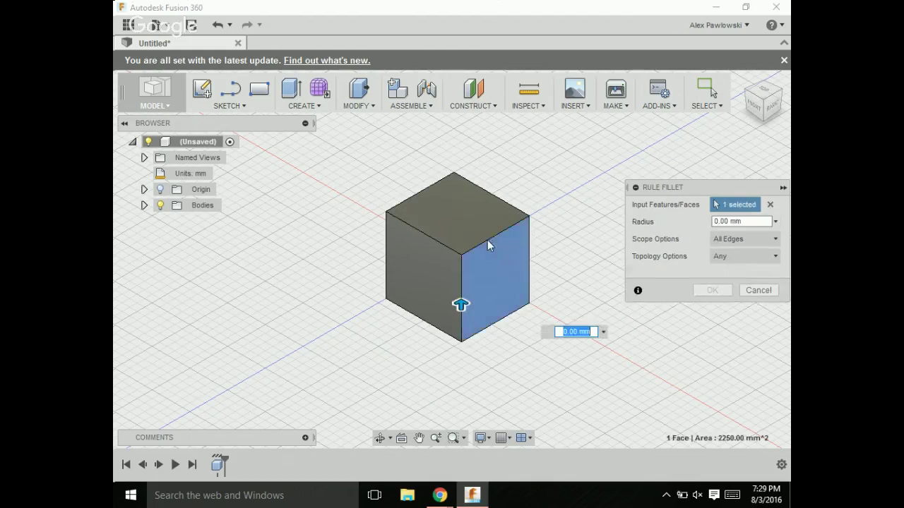
pyautogui.click(455, 202)
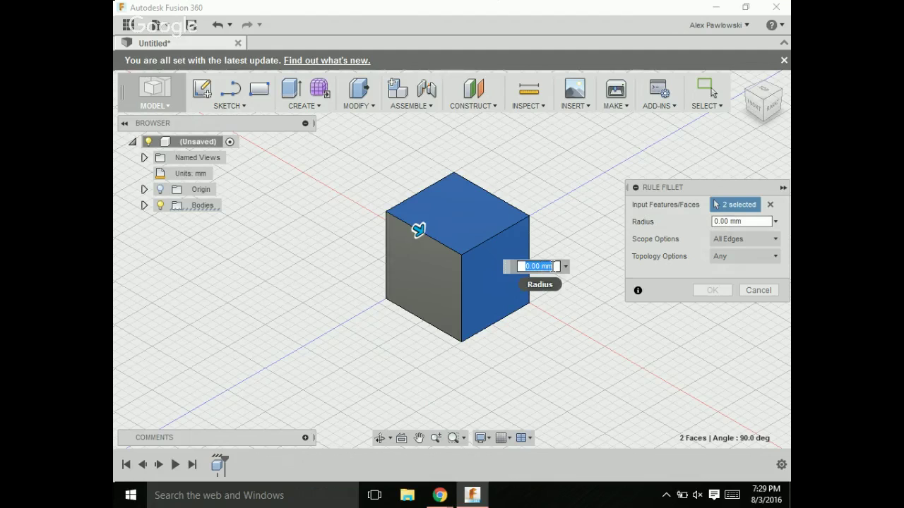
pyautogui.write('1')
pyautogui.press('Return')
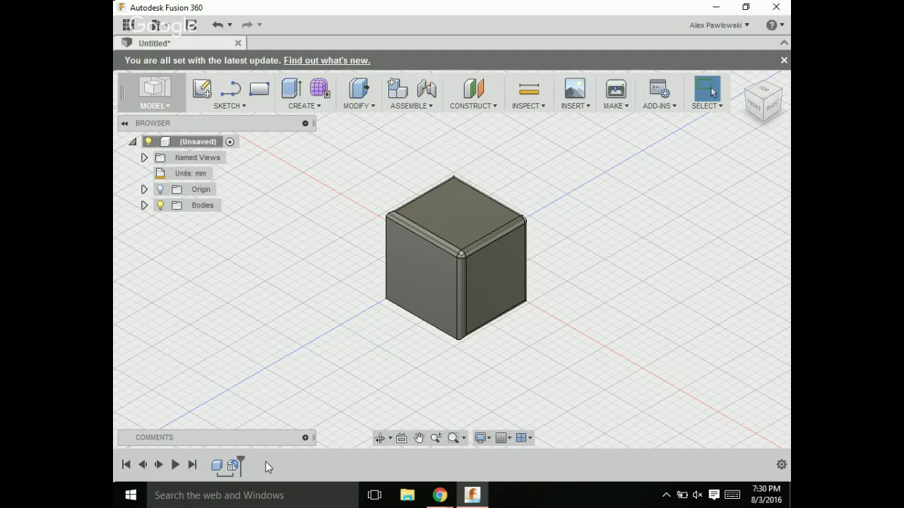
# Try to delete the box feature from the design timeline and cancel the deletion
pyautogui.moveTo(241, 458)
pyautogui.mouseDown()
pyautogui.moveTo(221, 457)
pyautogui.moveTo(241, 461)
pyautogui.mouseUp()
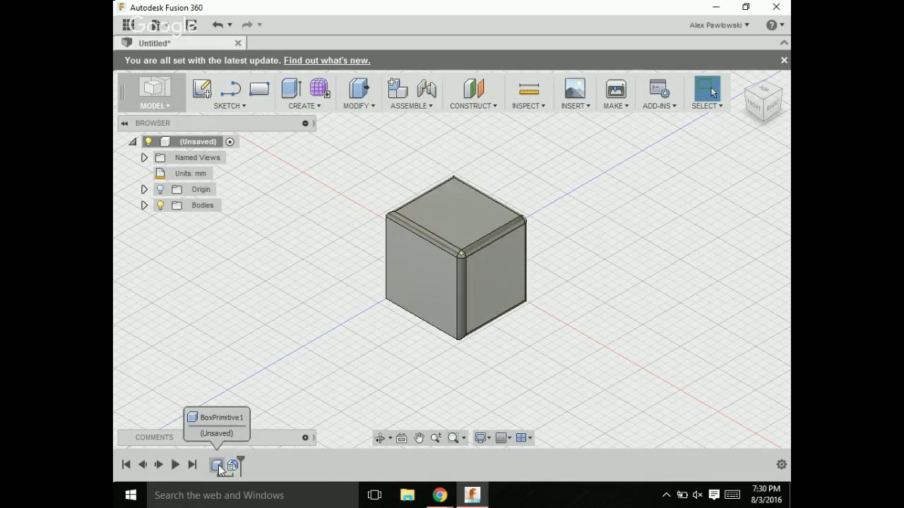
pyautogui.click(218, 466)
pyautogui.rightClick(218, 466)
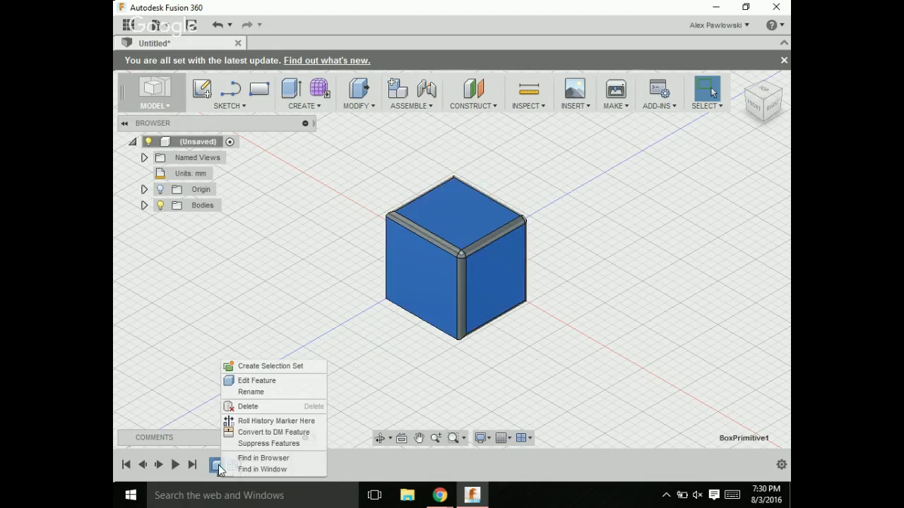
pyautogui.click(305, 405)
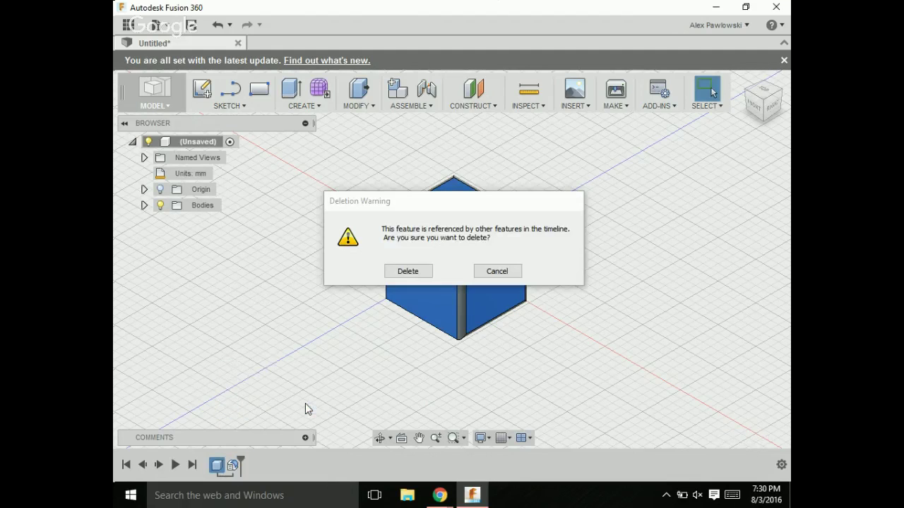
pyautogui.click(503, 270)
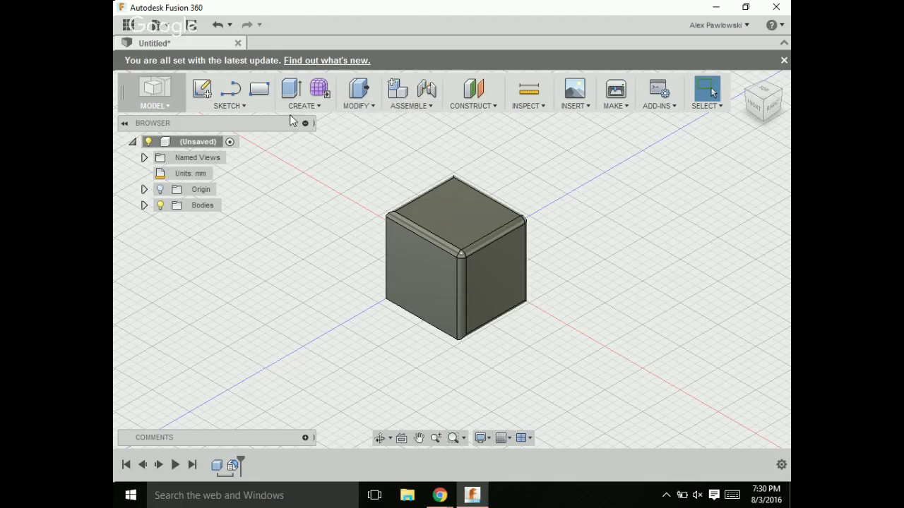
pyautogui.rightClick(316, 111)
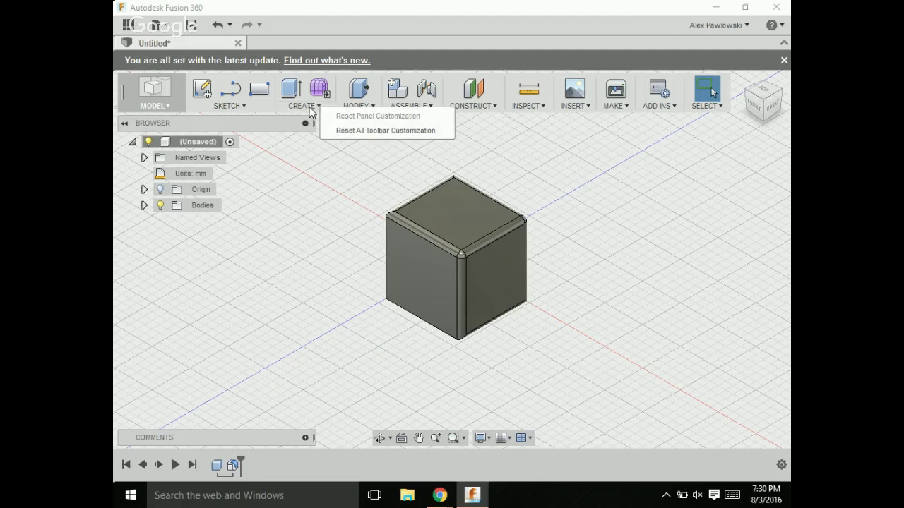
pyautogui.click(309, 111)
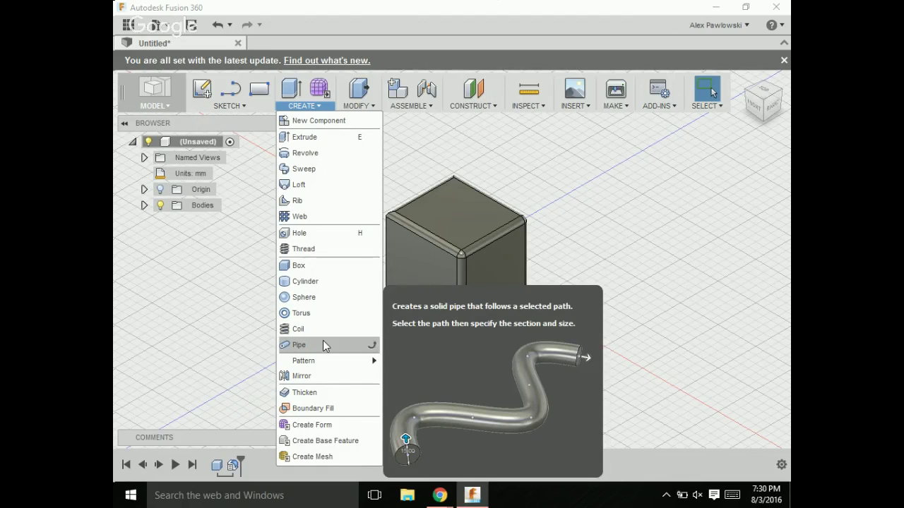
pyautogui.click(393, 106)
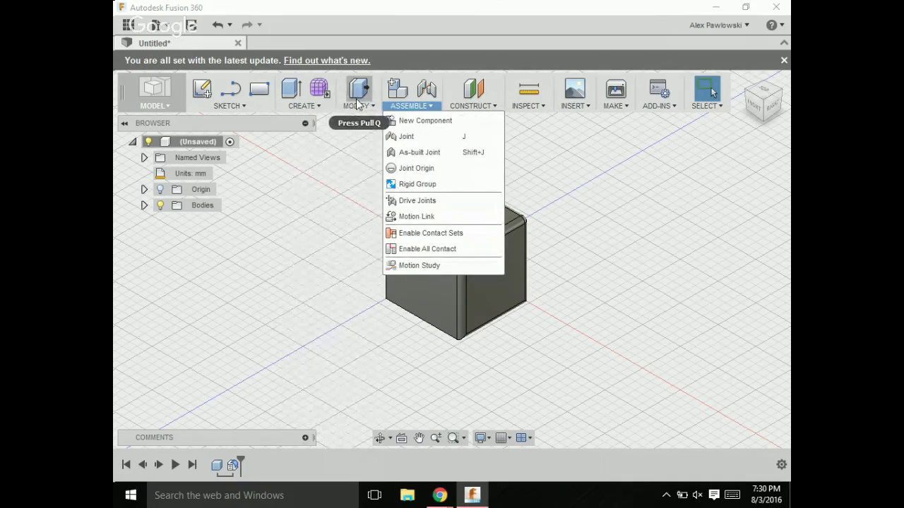
pyautogui.click(357, 106)
pyautogui.click(357, 108)
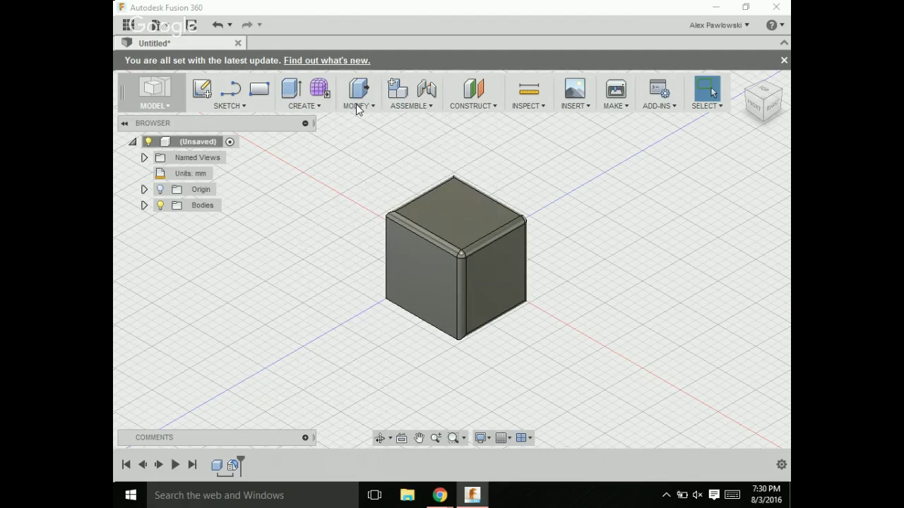
pyautogui.click(358, 107)
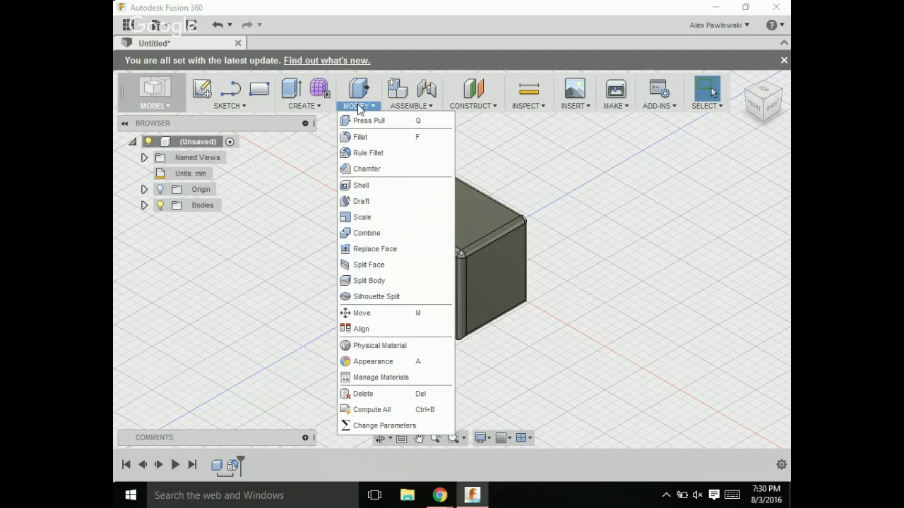
pyautogui.click(528, 106)
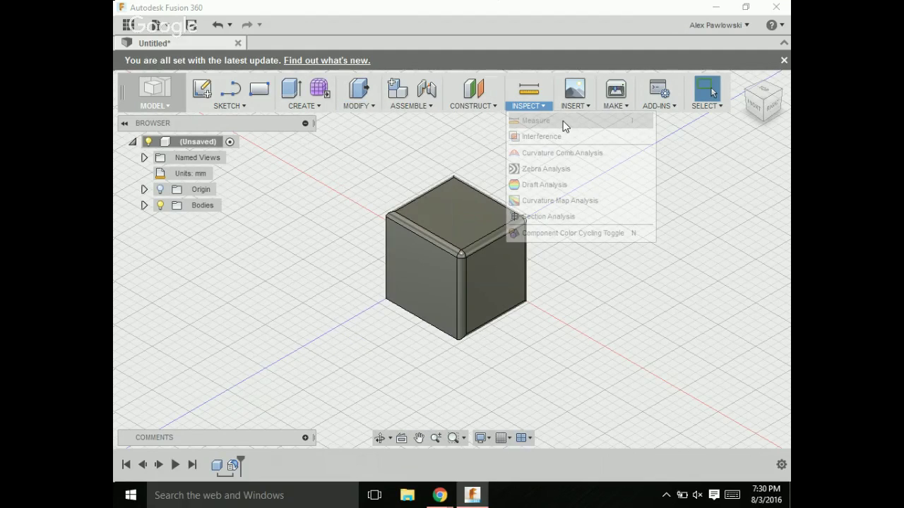
pyautogui.click(414, 106)
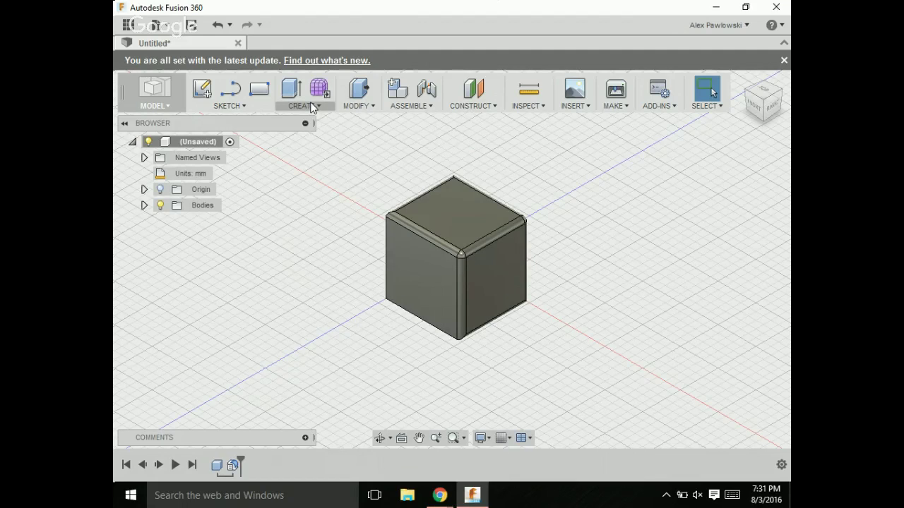
# Cut a sphere of 100 mm diameter out of the box, centred on the bottom back corner of its right side face
pyautogui.click(310, 103)
pyautogui.click(318, 296)
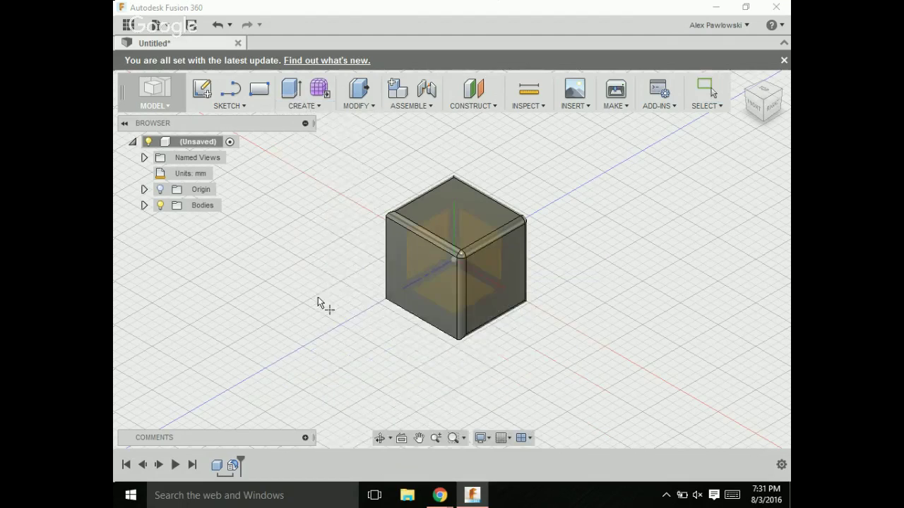
pyautogui.click(529, 196)
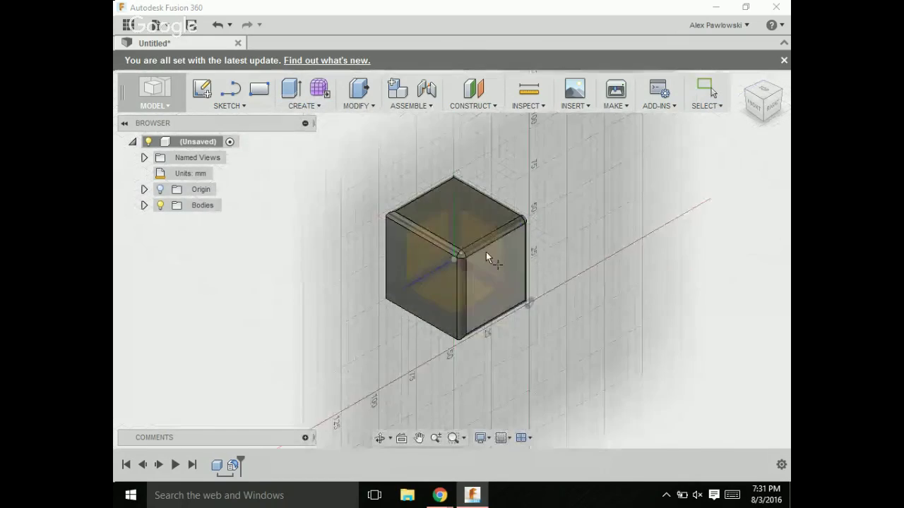
pyautogui.click(530, 300)
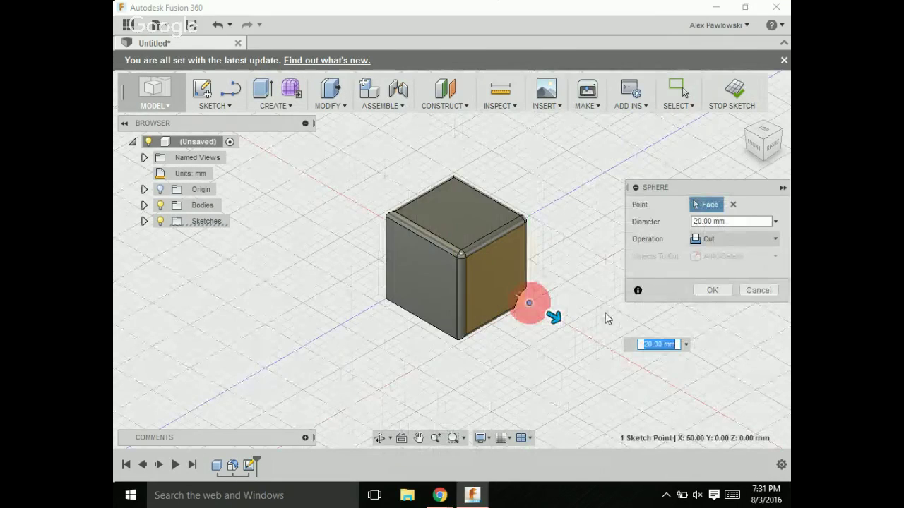
pyautogui.click(757, 221)
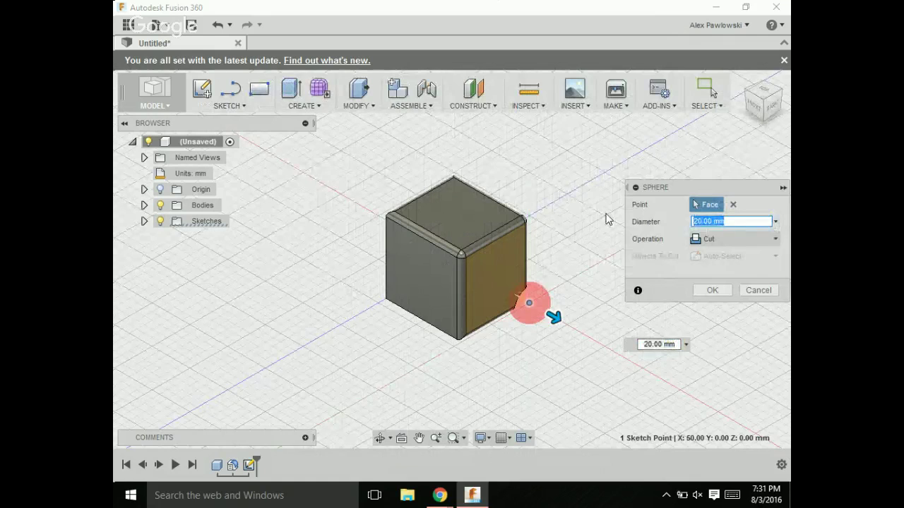
pyautogui.write('100')
pyautogui.press('Return')
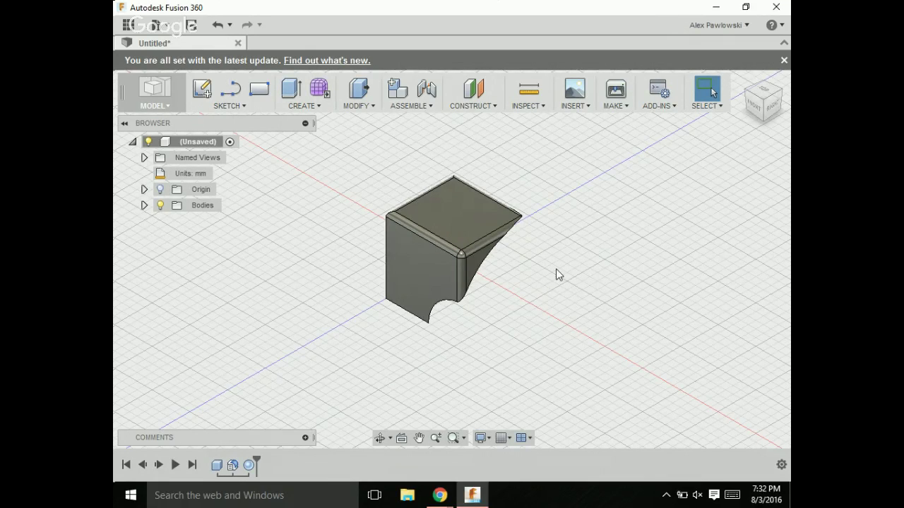
# Roll the design timeline back to just before the sphere cut and return the history marker to the end
pyautogui.keyDown('shift'); pyautogui.moveTo(581, 281); pyautogui.dragTo(507, 272, button='middle'); pyautogui.keyUp('shift')
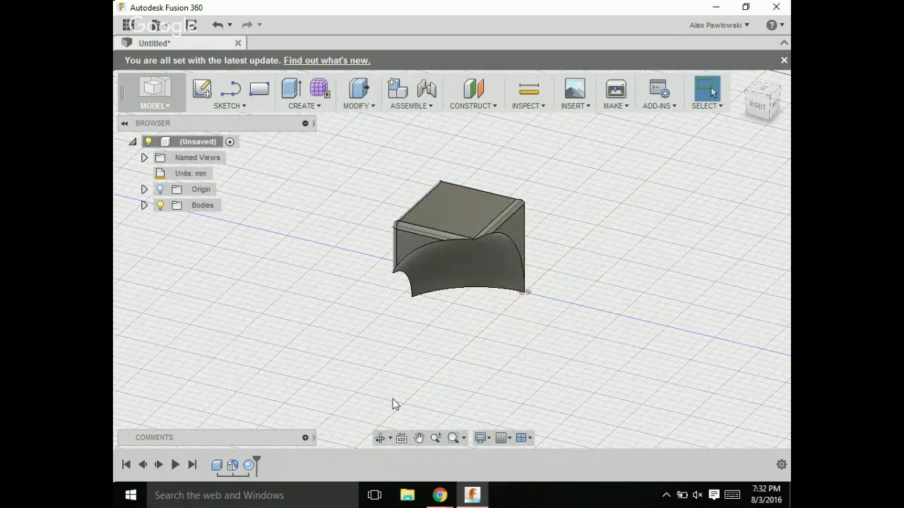
pyautogui.rightClick(248, 463)
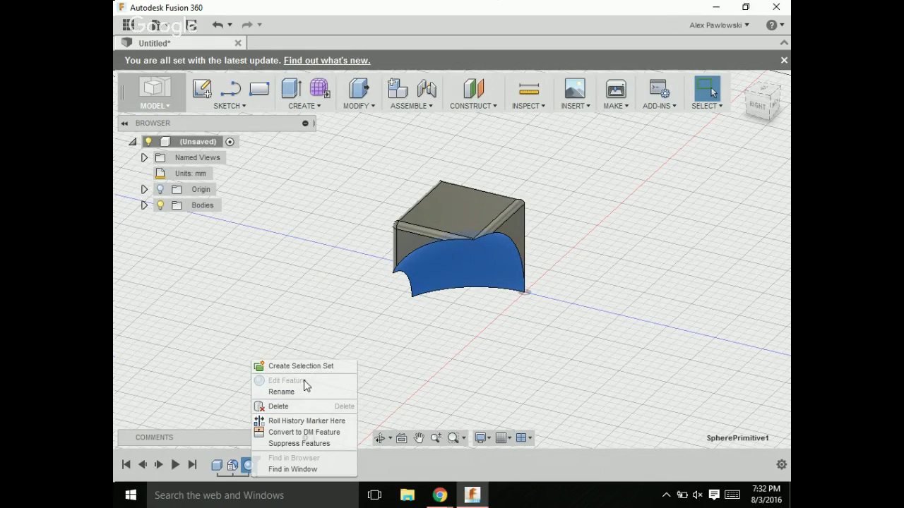
pyautogui.press('Escape')
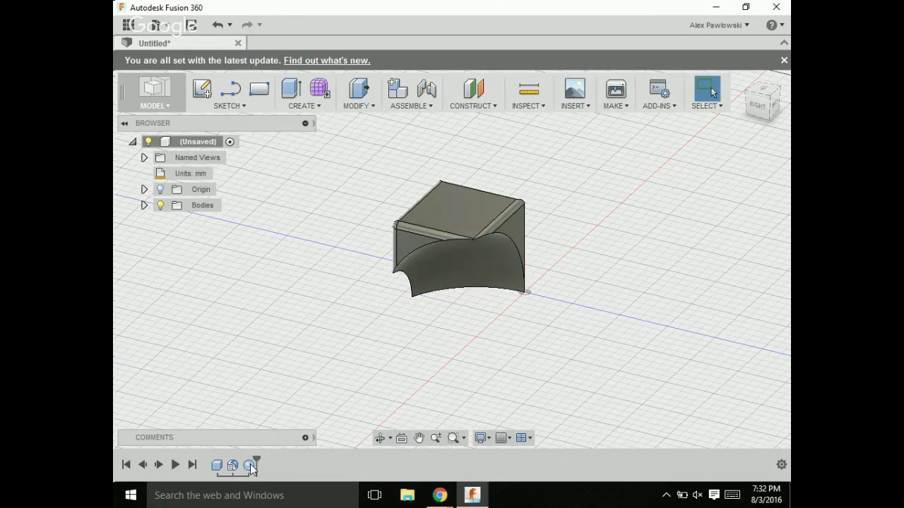
pyautogui.moveTo(256, 457); pyautogui.dragTo(240, 460)
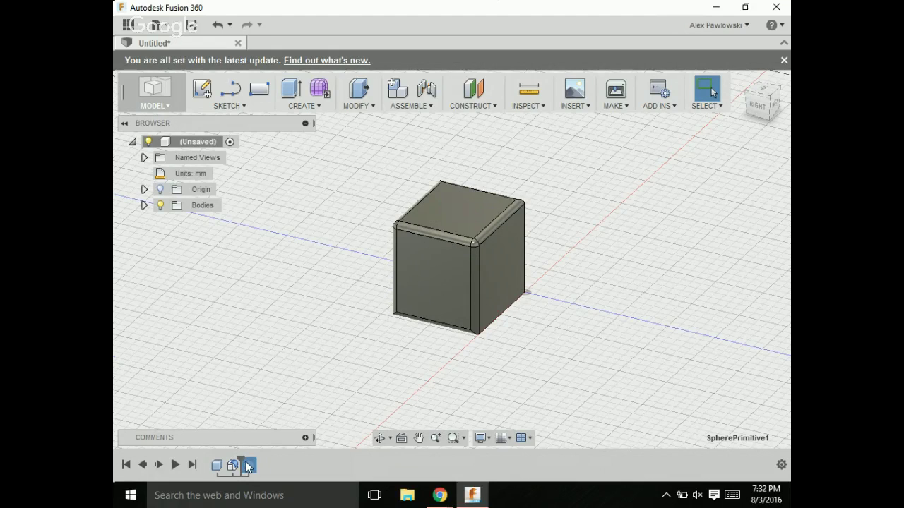
pyautogui.rightClick(256, 464)
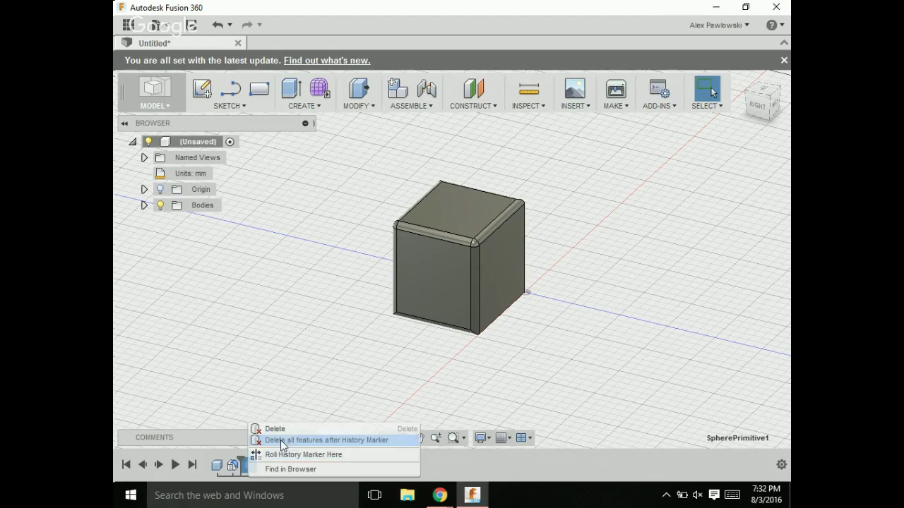
pyautogui.click(234, 472)
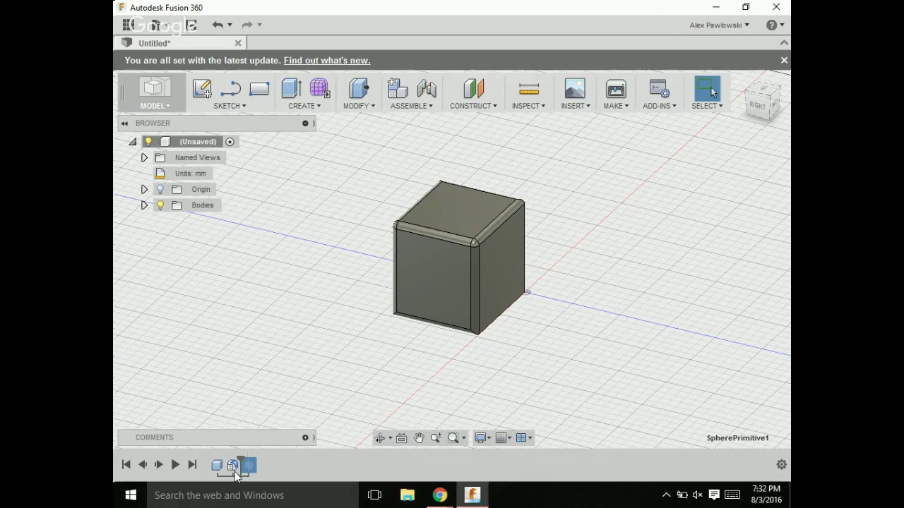
pyautogui.moveTo(240, 455); pyautogui.dragTo(255, 457)
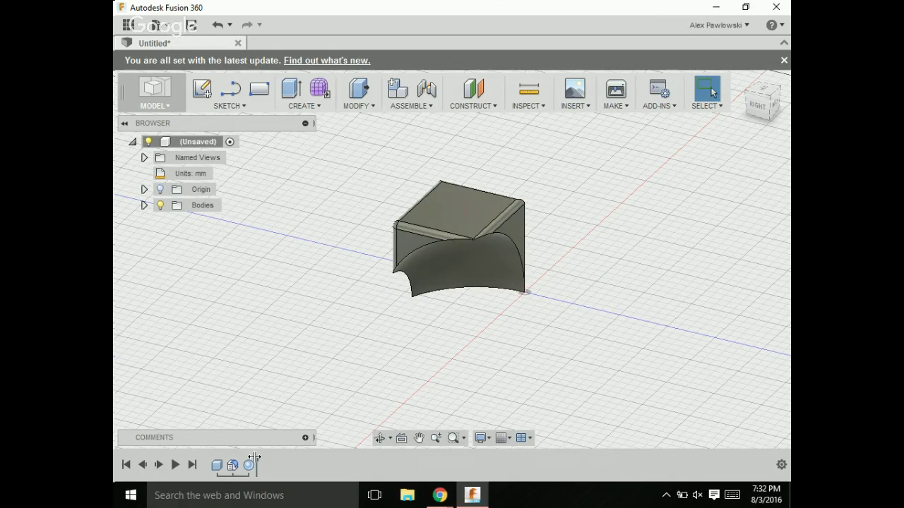
# Create a cylinder on the vertical YZ origin plane over the cut box, about 51 mm in diameter and 5 mm high, using the Intersect operation
pyautogui.click(144, 205)
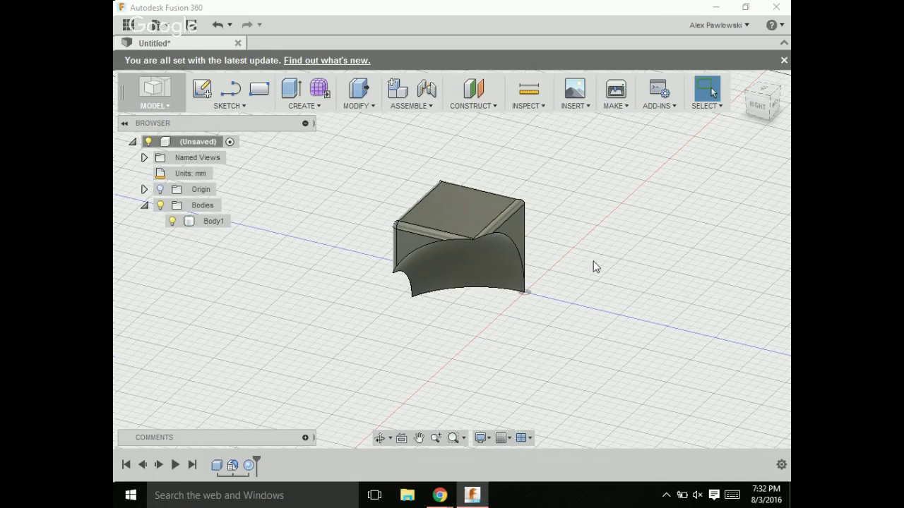
pyautogui.click(322, 106)
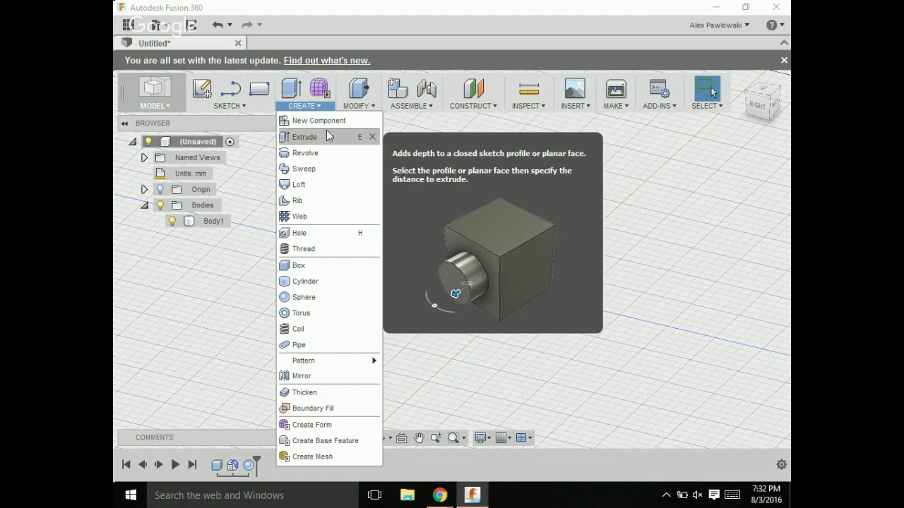
pyautogui.click(324, 281)
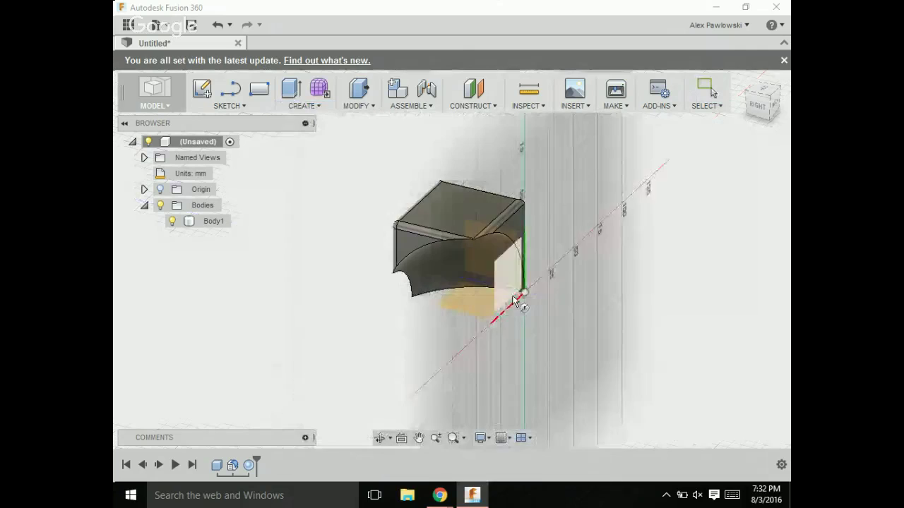
pyautogui.click(477, 250)
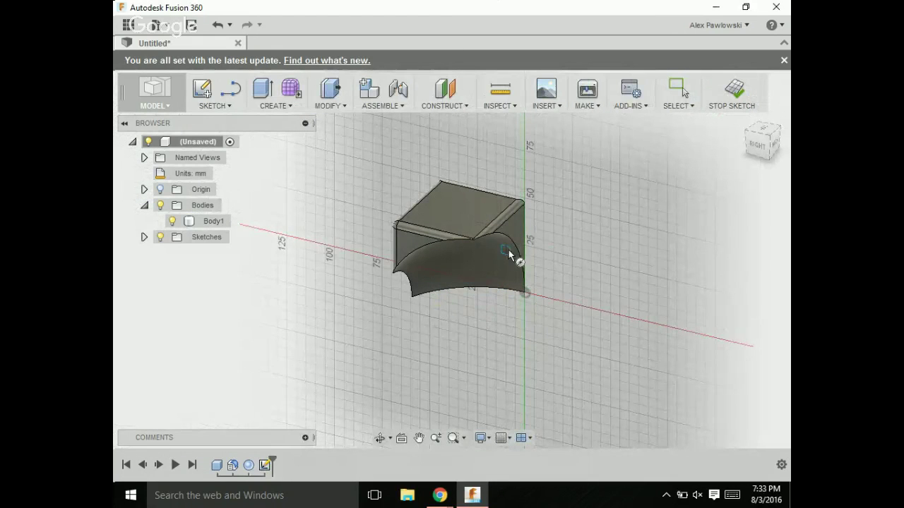
pyautogui.click(508, 250)
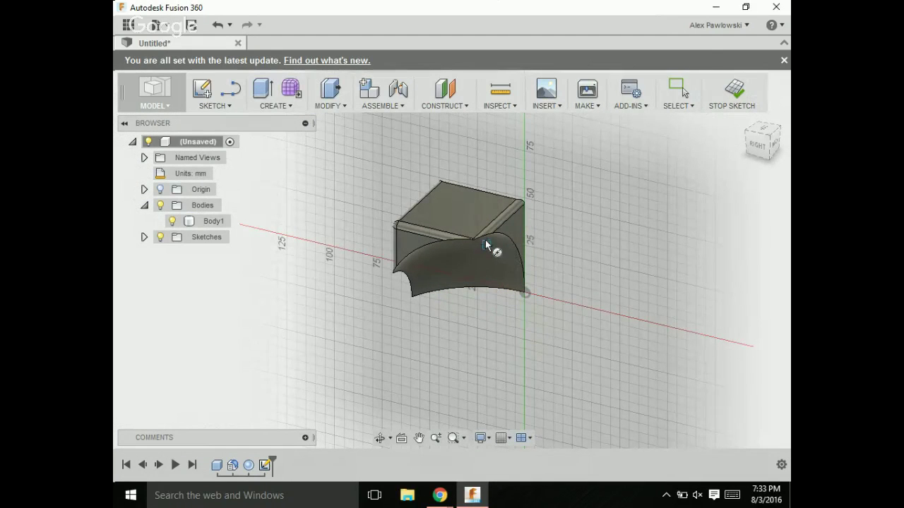
pyautogui.click(534, 272)
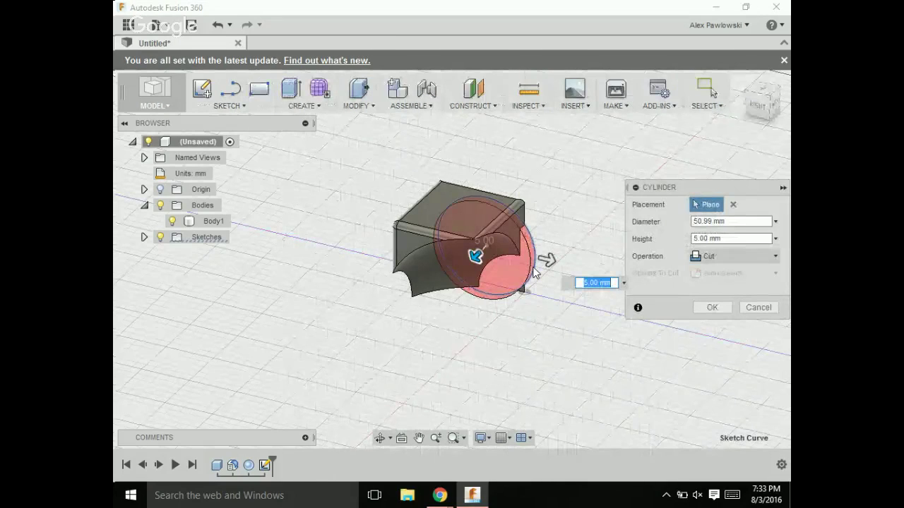
pyautogui.click(696, 237)
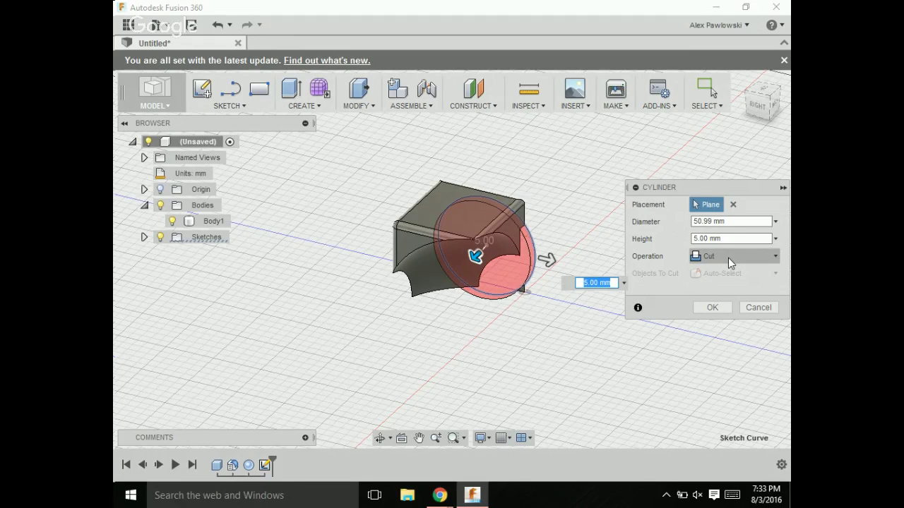
pyautogui.click(729, 261)
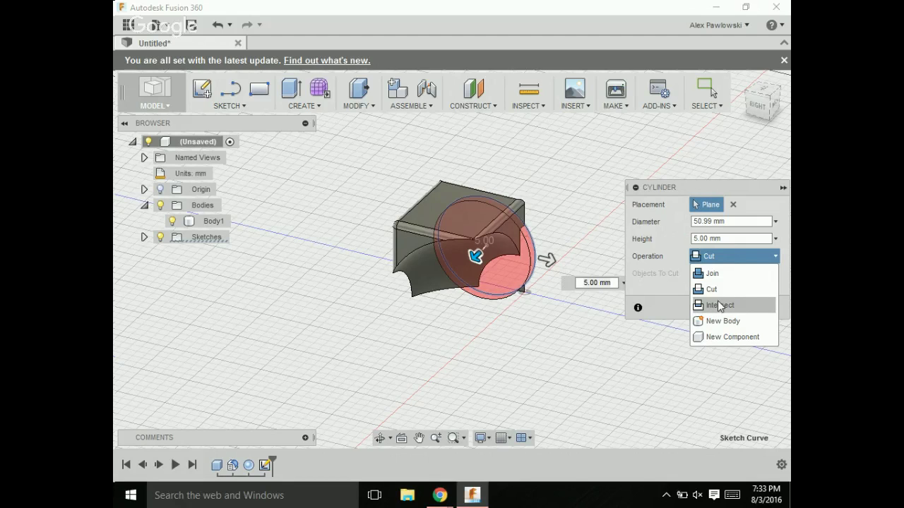
pyautogui.click(719, 306)
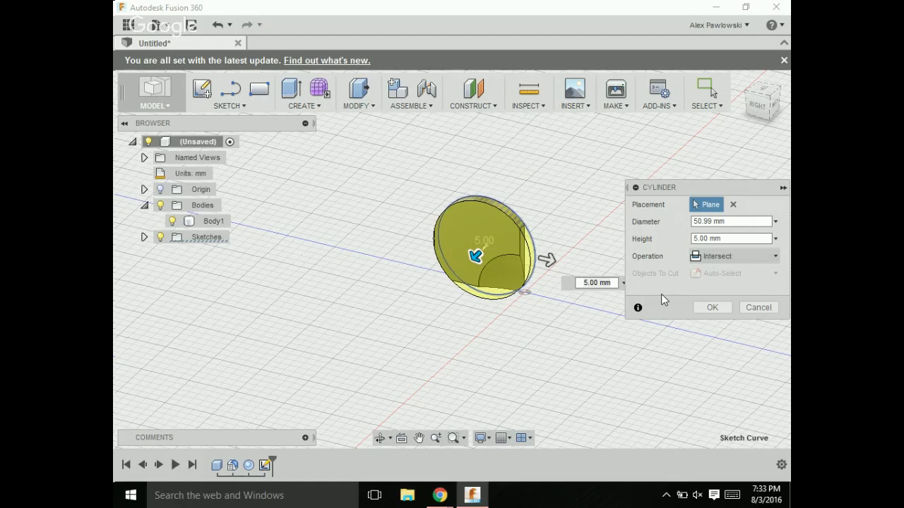
pyautogui.click(711, 308)
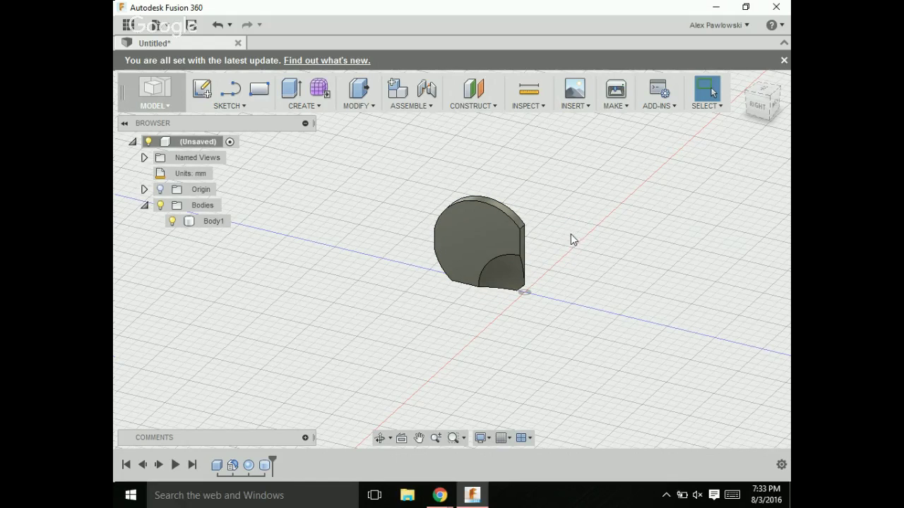
pyautogui.keyDown('shift'); pyautogui.moveTo(525, 202); pyautogui.dragTo(609, 169, button='middle'); pyautogui.keyUp('shift')
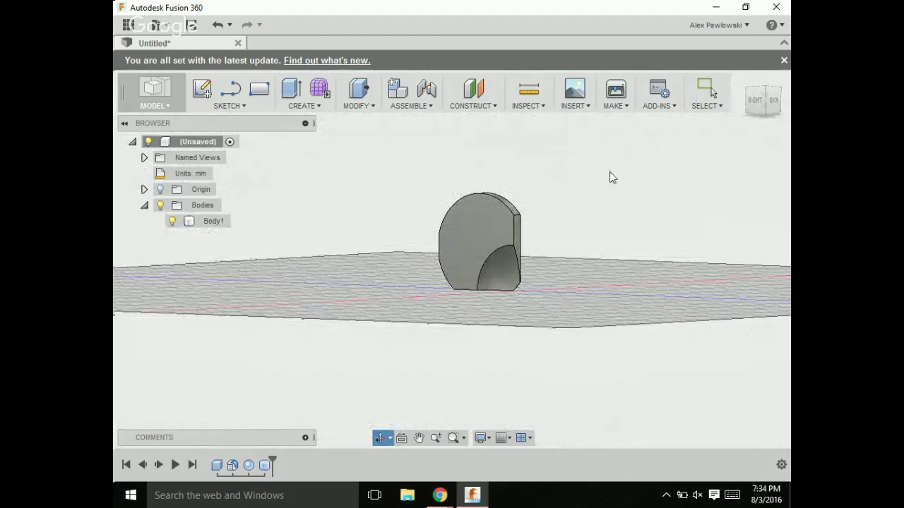
pyautogui.scroll(-3, 492, 205)
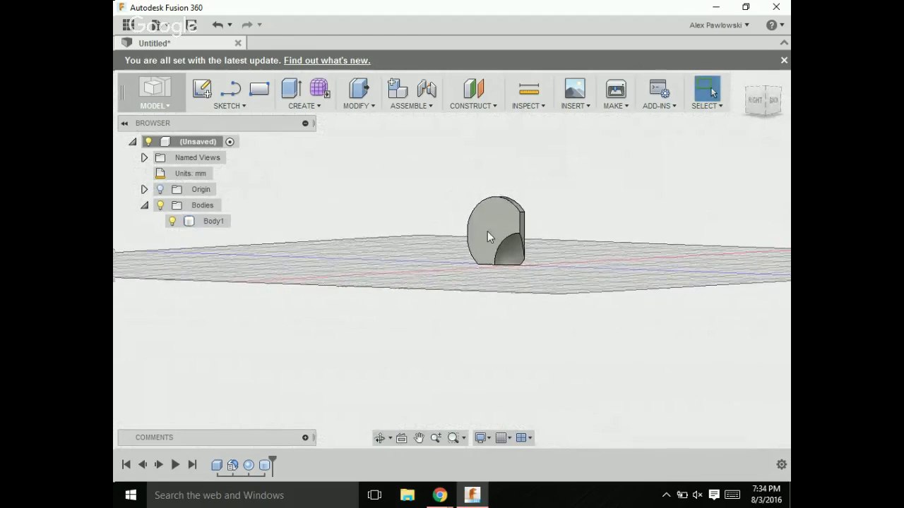
pyautogui.scroll(1, 488, 236)
pyautogui.moveTo(585, 188)
pyautogui.keyDown('shift'); pyautogui.mouseDown(button='middle')
pyautogui.moveTo(486, 229)
pyautogui.moveTo(480, 208)
pyautogui.moveTo(588, 195)
pyautogui.mouseUp(button='middle'); pyautogui.keyUp('shift')
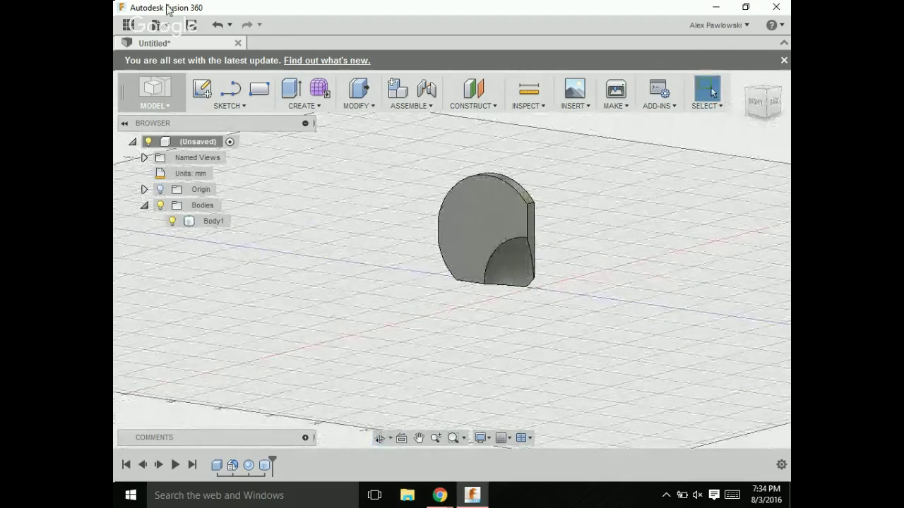
# Start saving the design and create a new cloud project named "2nd meeting" as its location
pyautogui.click(163, 27)
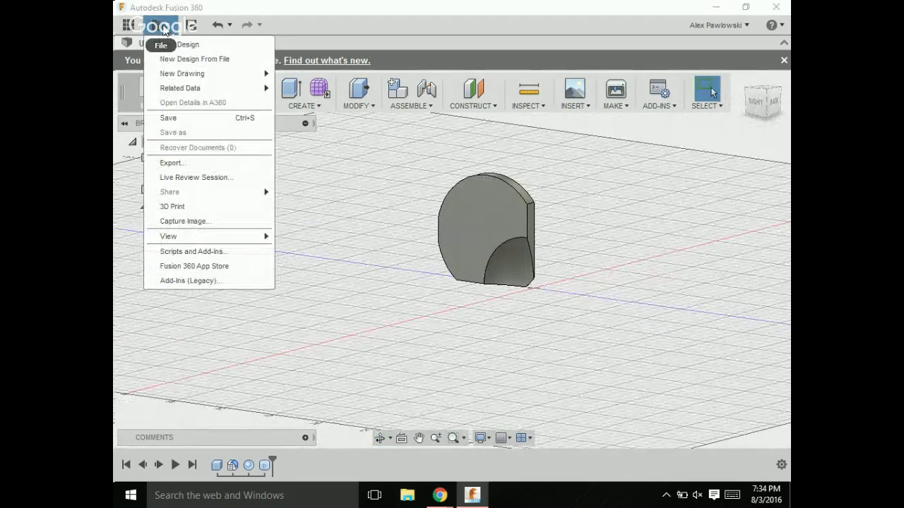
pyautogui.moveTo(193, 78)
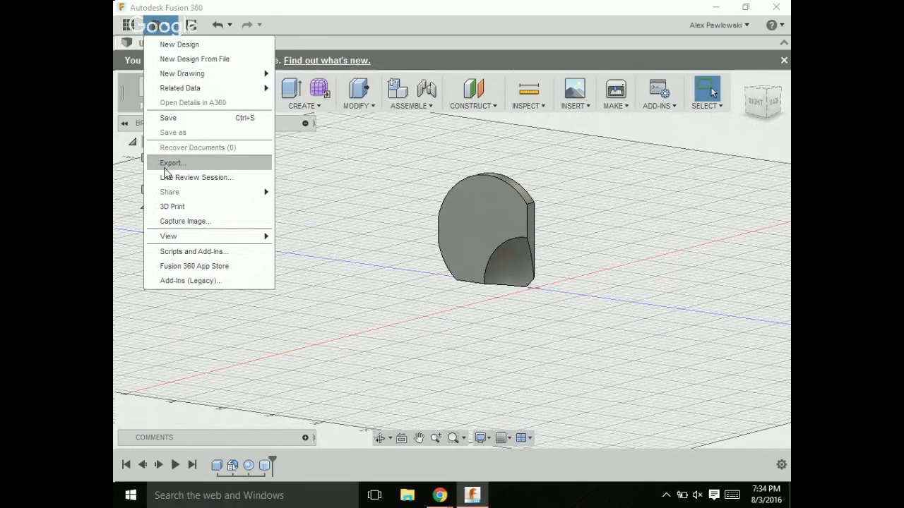
pyautogui.click(174, 119)
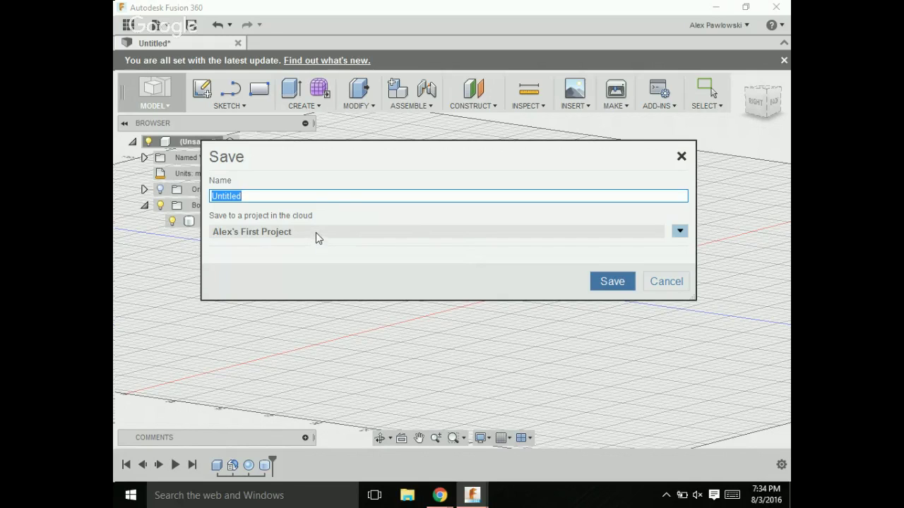
pyautogui.click(678, 232)
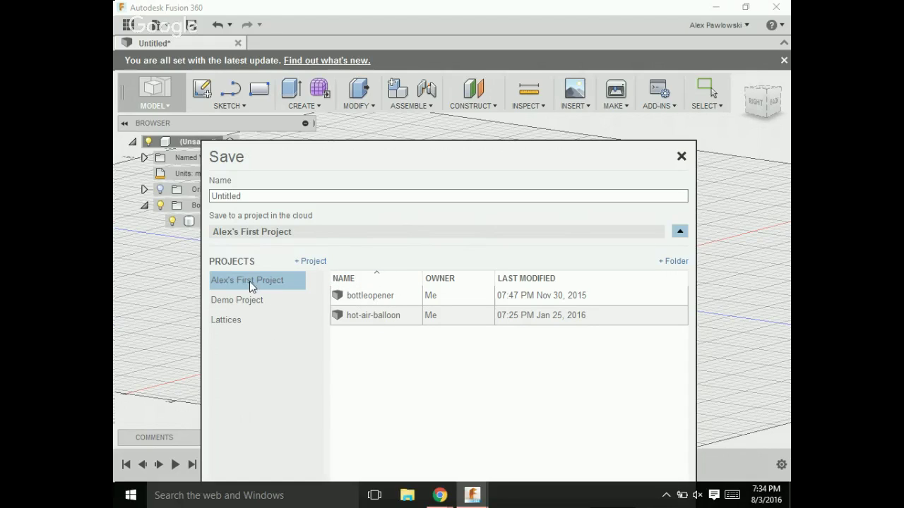
pyautogui.click(313, 262)
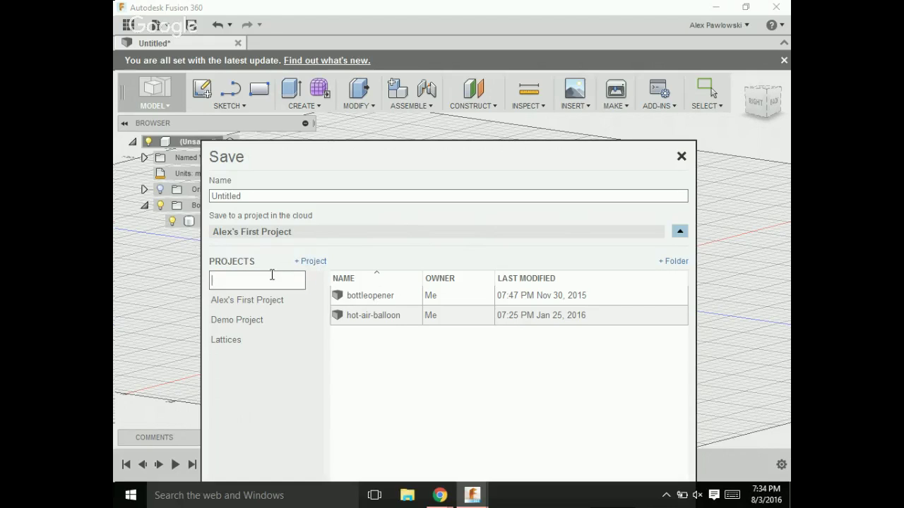
pyautogui.write('2nd meeting')
pyautogui.press('Return')
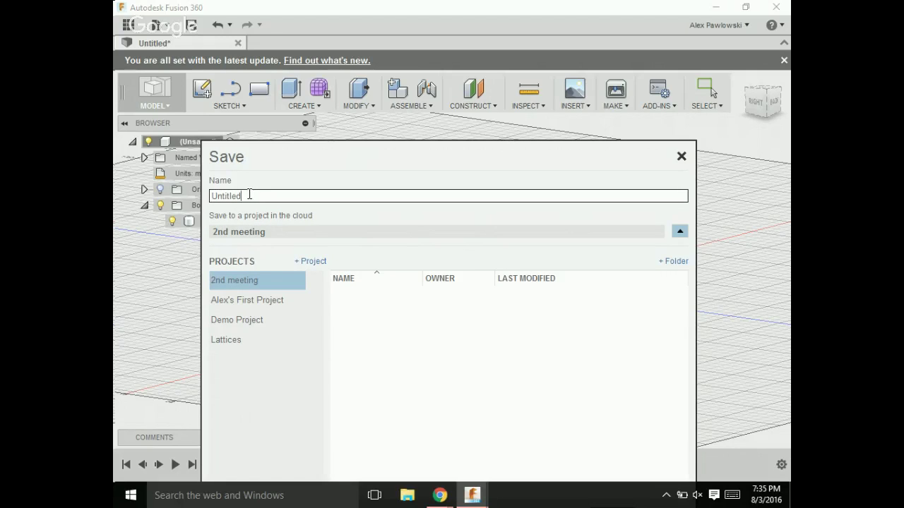
# Name the design "ihavenoidea" and save it to the "2nd meeting" project
pyautogui.doubleClick(249, 197)
pyautogui.write('ihave')
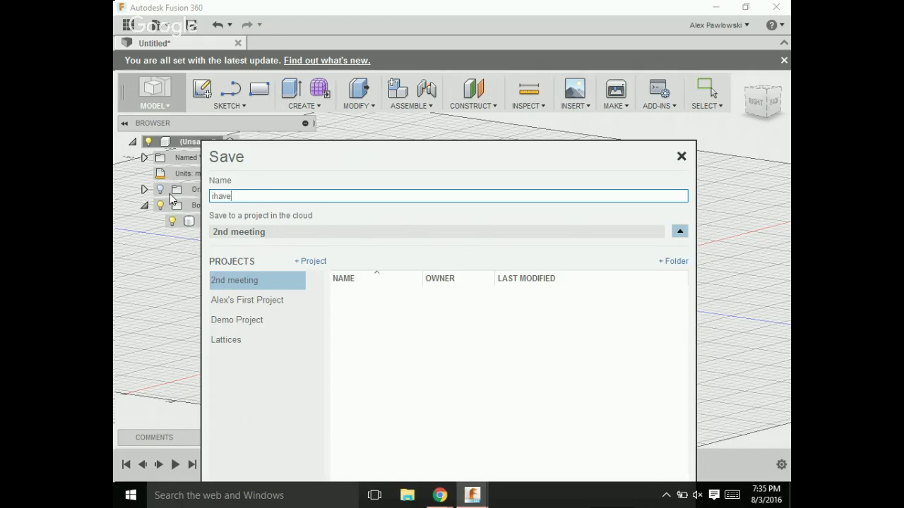
pyautogui.write('noidea')
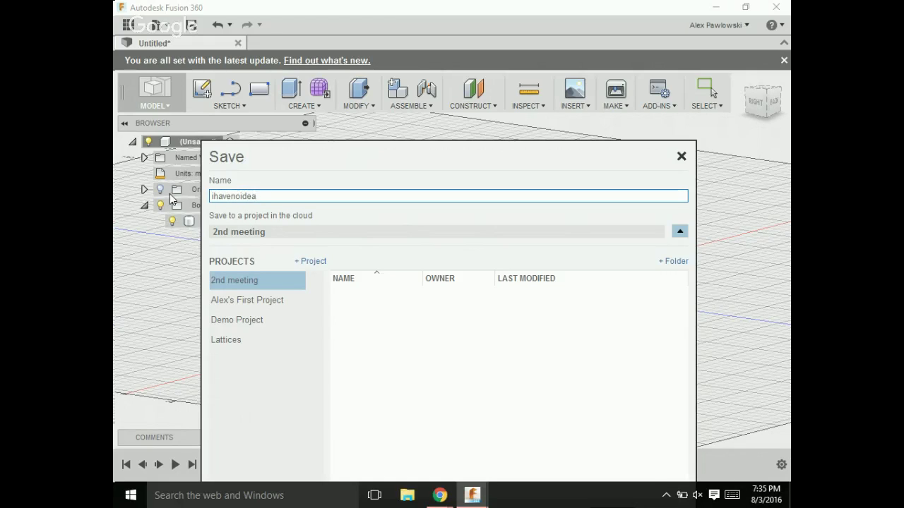
pyautogui.press('Return')
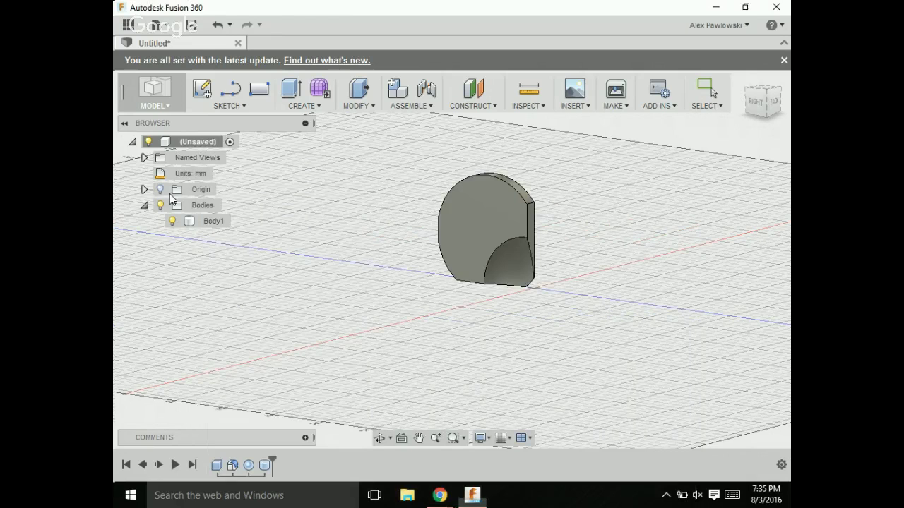
# Open the bottleopener design from the personal first project in the data panel and view it at a slightly different angle
pyautogui.click(161, 29)
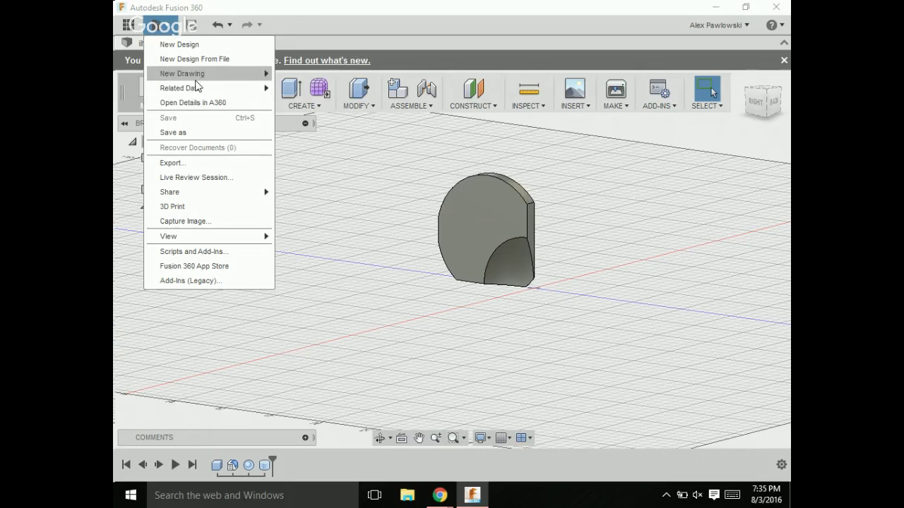
pyautogui.moveTo(198, 87)
pyautogui.click(125, 27)
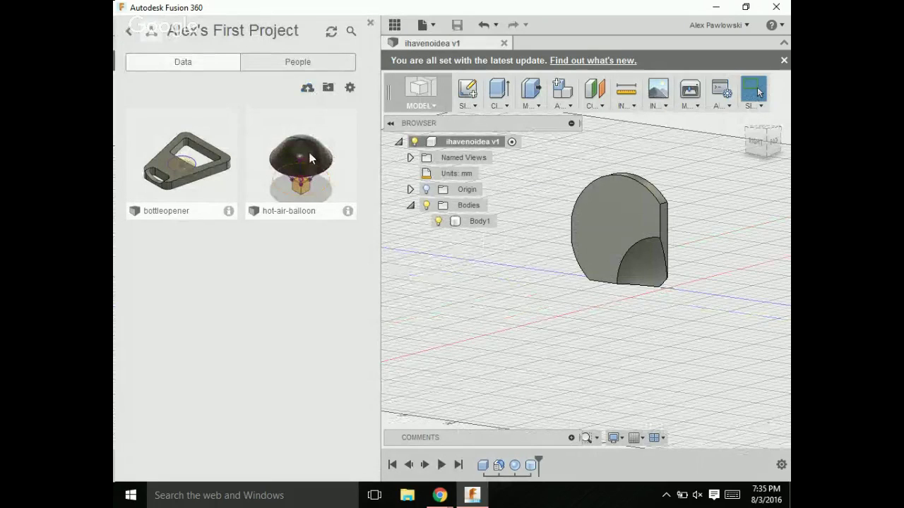
pyautogui.click(202, 168)
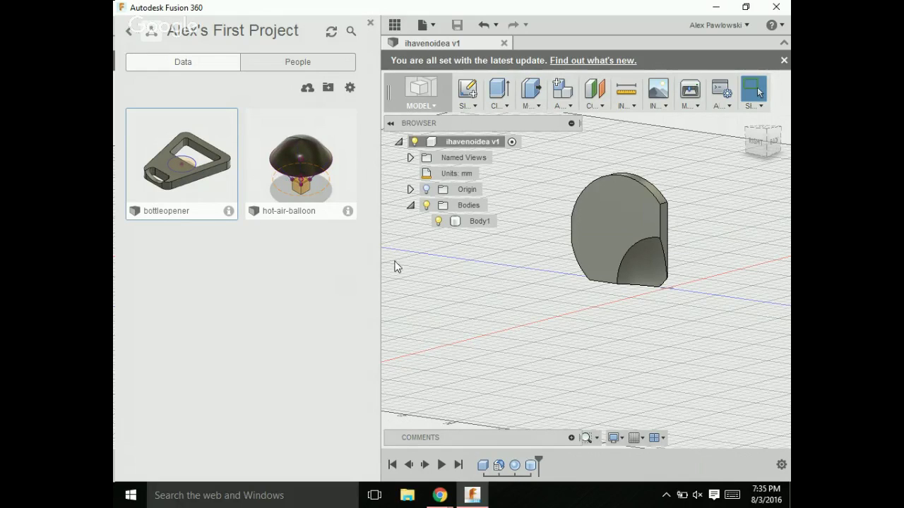
pyautogui.doubleClick(161, 185)
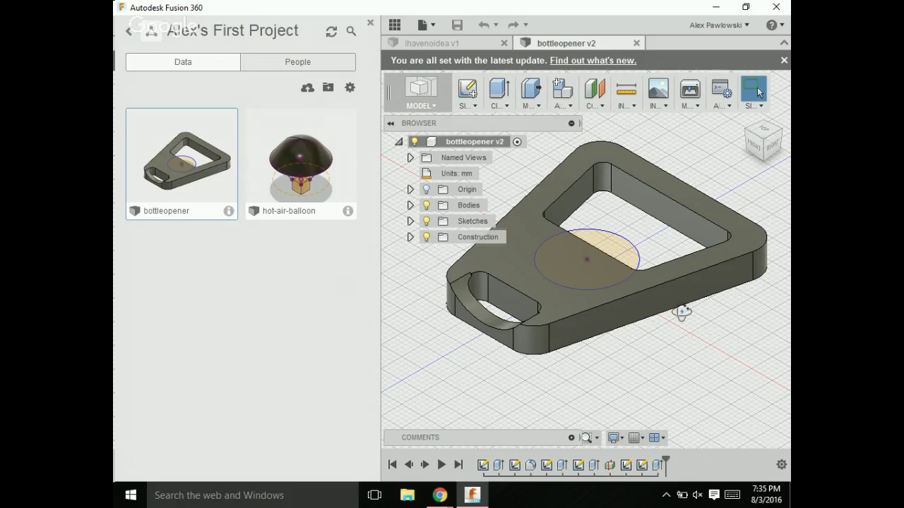
pyautogui.keyDown('shift'); pyautogui.moveTo(681, 312); pyautogui.dragTo(682, 317, button='middle'); pyautogui.keyUp('shift')
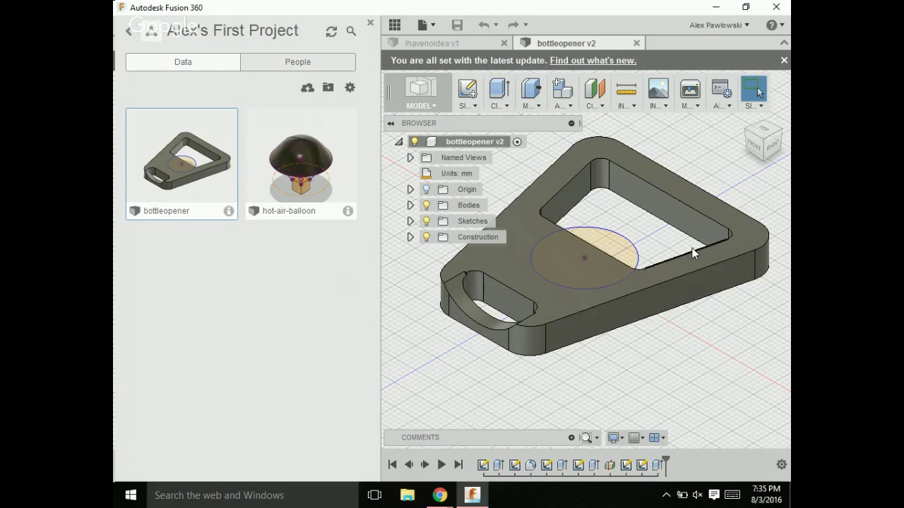
pyautogui.keyDown('shift'); pyautogui.moveTo(725, 196); pyautogui.dragTo(732, 198, button='middle'); pyautogui.keyUp('shift')
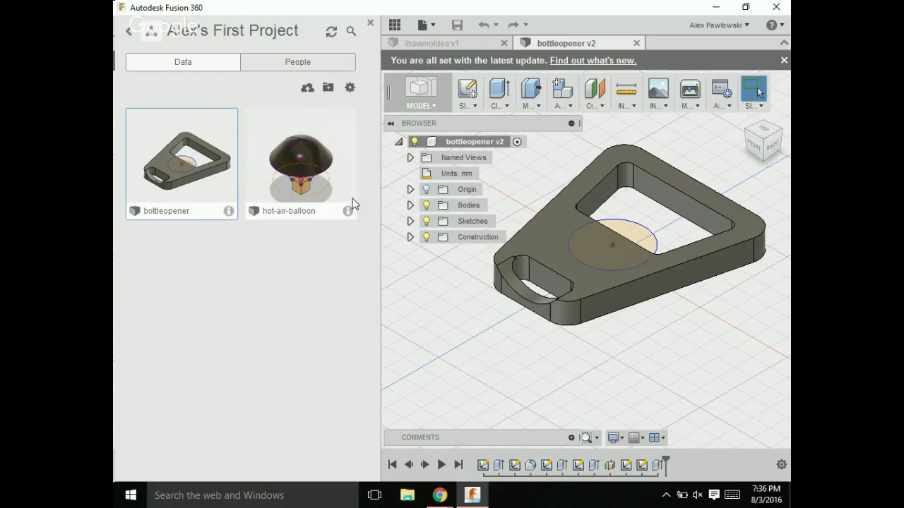
# Open the hot-air-balloon design from the same project and orbit to a low view from the side
pyautogui.click(288, 163)
pyautogui.doubleClick(288, 162)
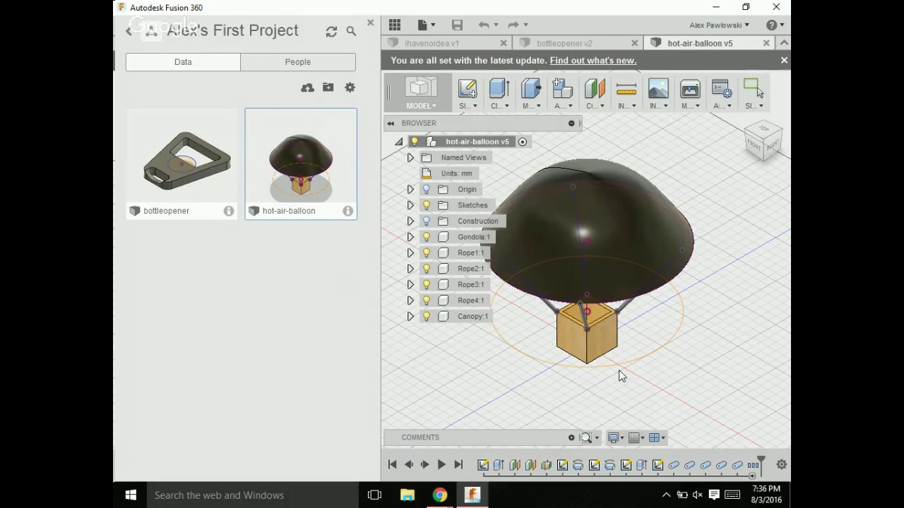
pyautogui.keyDown('shift'); pyautogui.moveTo(621, 372); pyautogui.dragTo(604, 339, button='middle'); pyautogui.keyUp('shift')
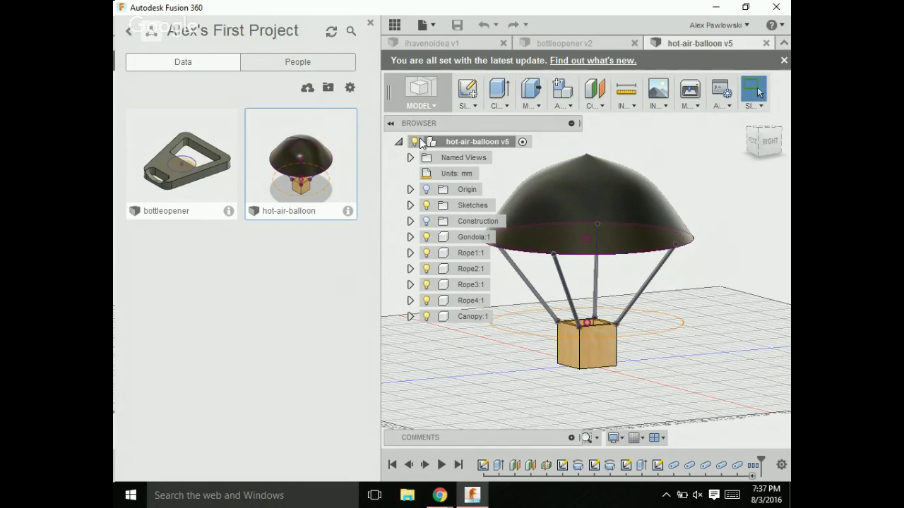
# Examine the balloon's canopy, ropes and gondola, selecting the canopy's outer face and clearing the selection
pyautogui.click(391, 125)
pyautogui.click(390, 124)
pyautogui.scroll(-2, 641, 320)
pyautogui.scroll(2, 640, 319)
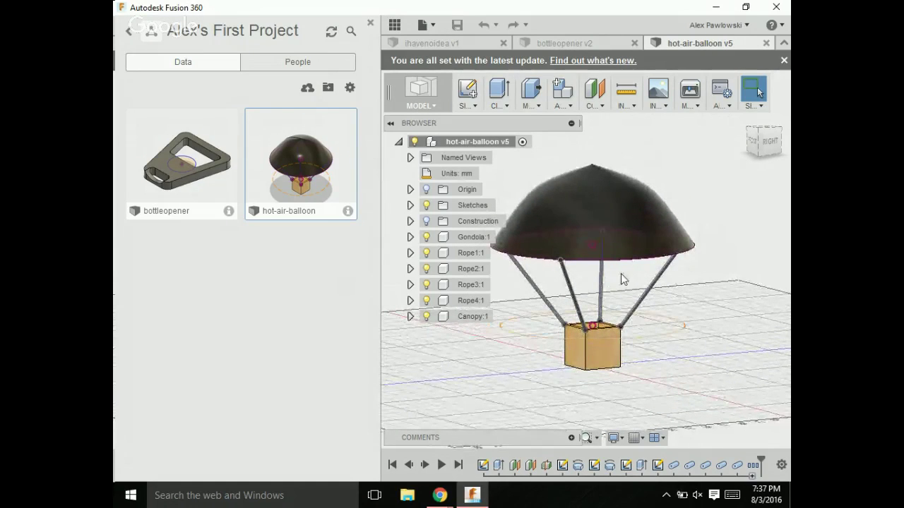
pyautogui.click(597, 215)
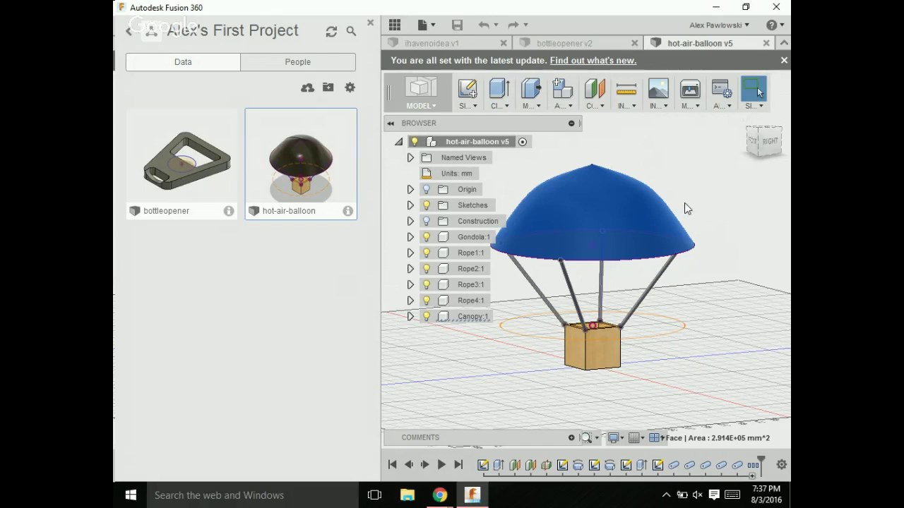
pyautogui.click(696, 242)
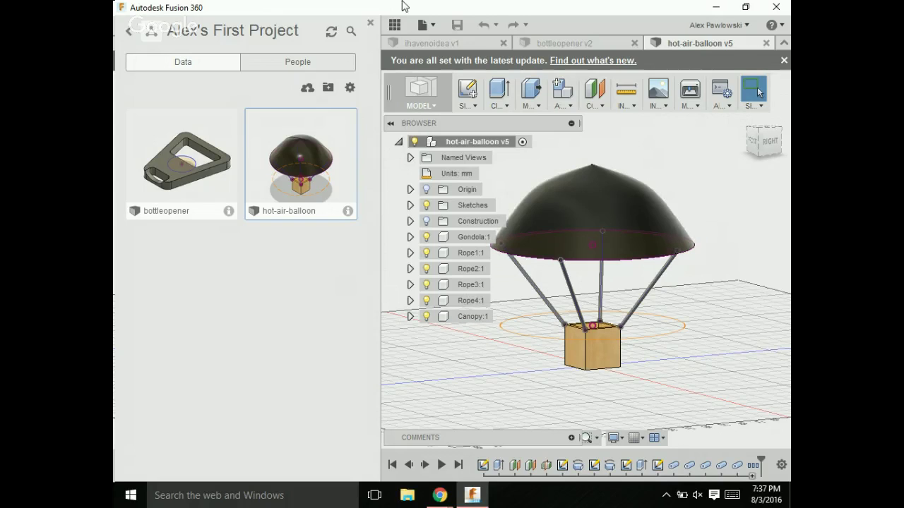
# Hide the project data panel beside the hot-air-balloon design
pyautogui.click(370, 23)
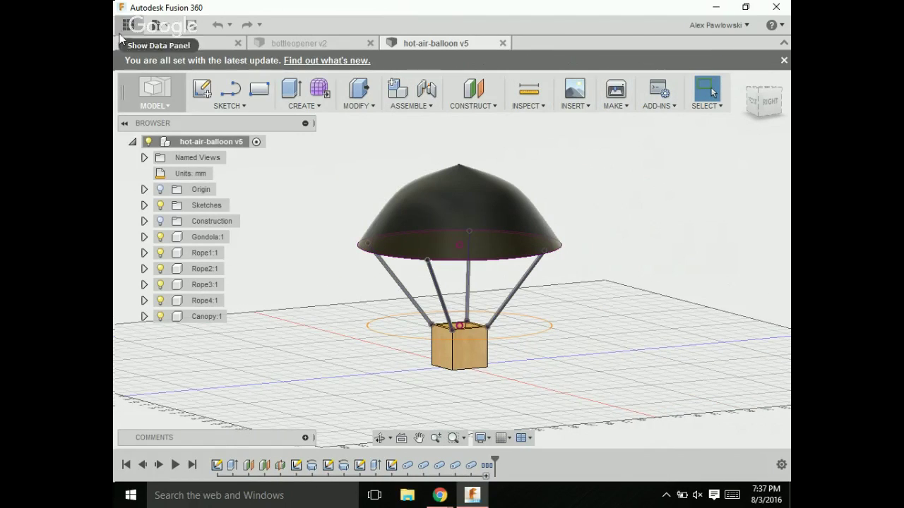
pyautogui.click(122, 28)
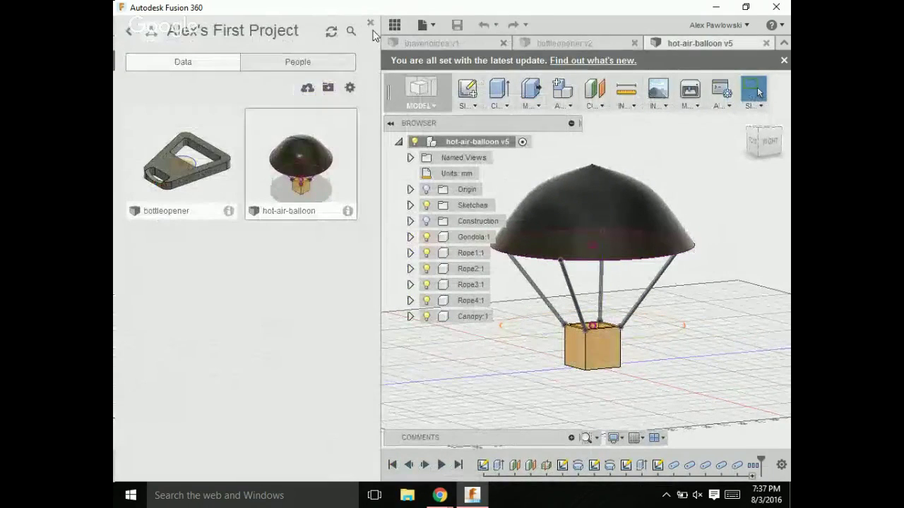
pyautogui.click(370, 23)
pyautogui.click(164, 25)
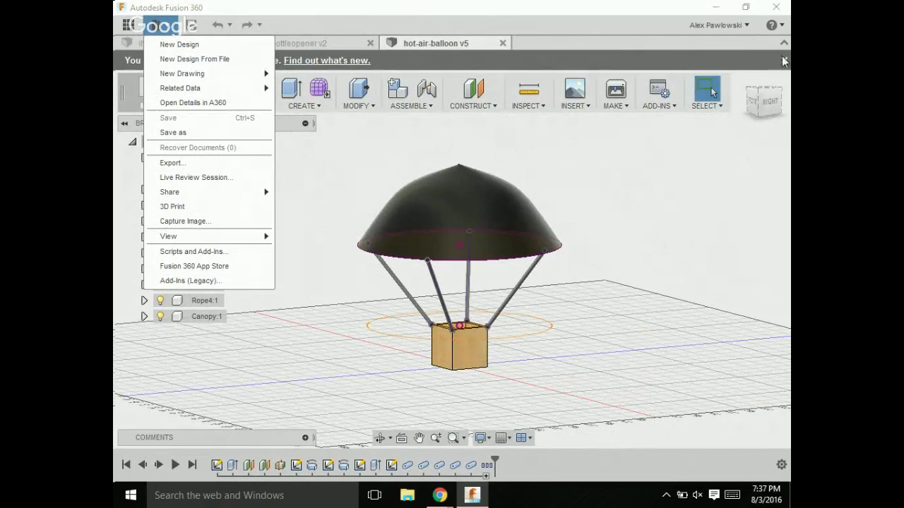
# Open the Getting Started guide from the help resources and read through it to the Learn section
pyautogui.click(773, 26)
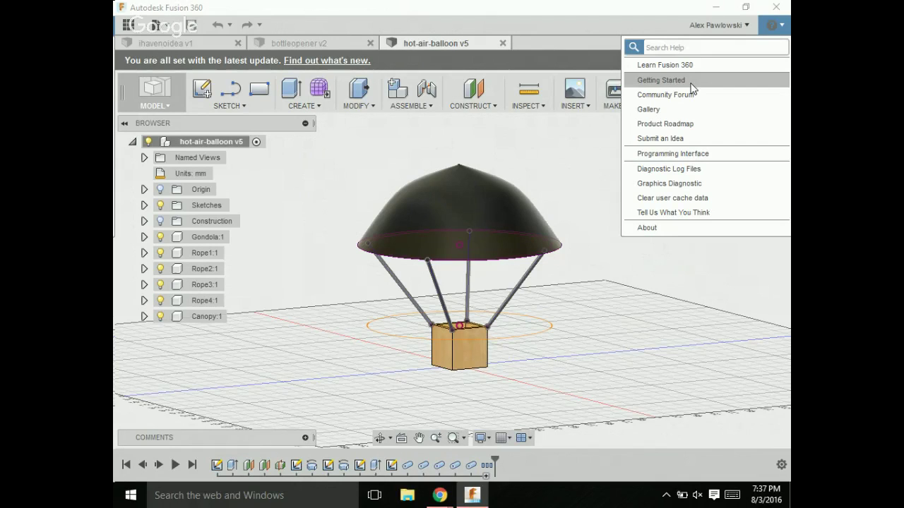
pyautogui.click(664, 80)
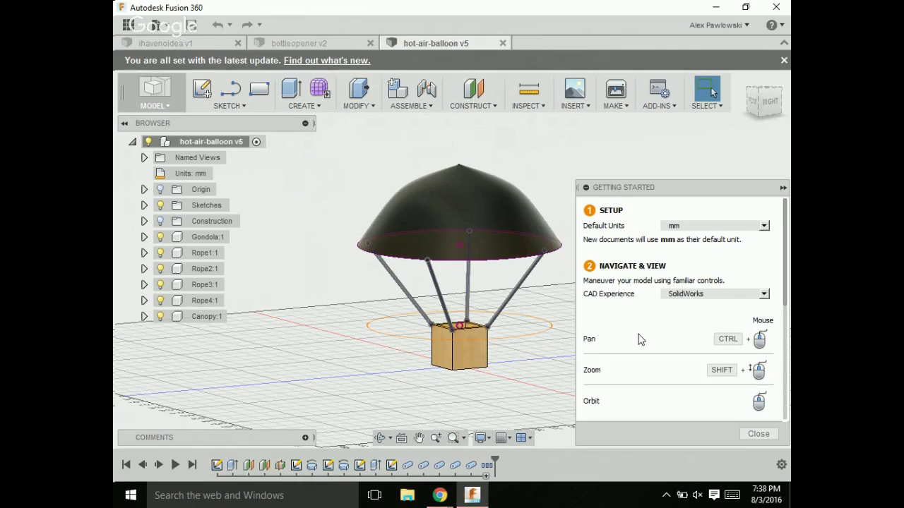
pyautogui.scroll(-1, 639, 340)
pyautogui.scroll(-5, 640, 340)
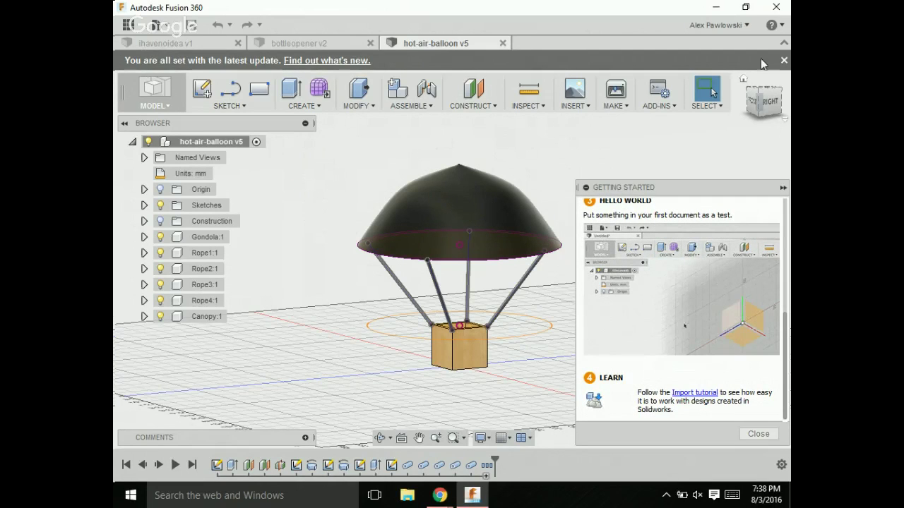
# Open the Learn Fusion 360 page in the web browser and skim its tutorials from Sketch to Assemble
pyautogui.click(780, 29)
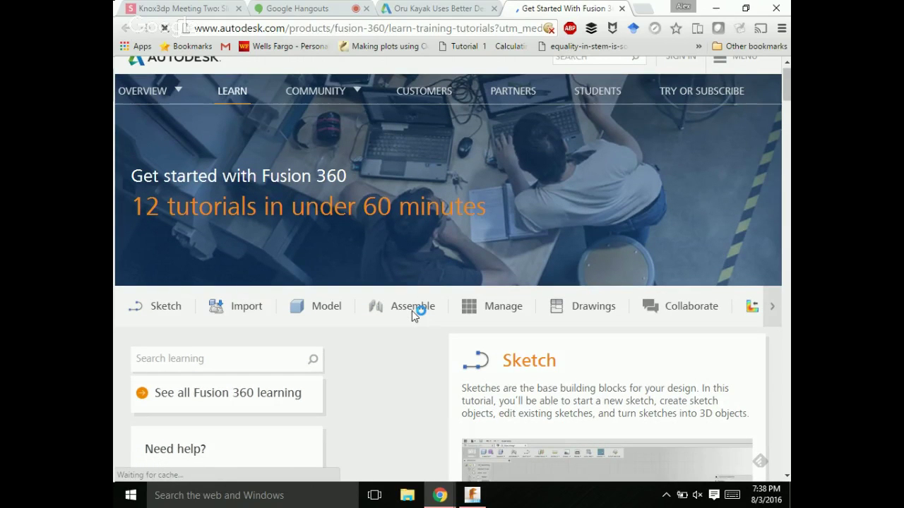
pyautogui.scroll(-1, 424, 318)
pyautogui.scroll(-1, 416, 339)
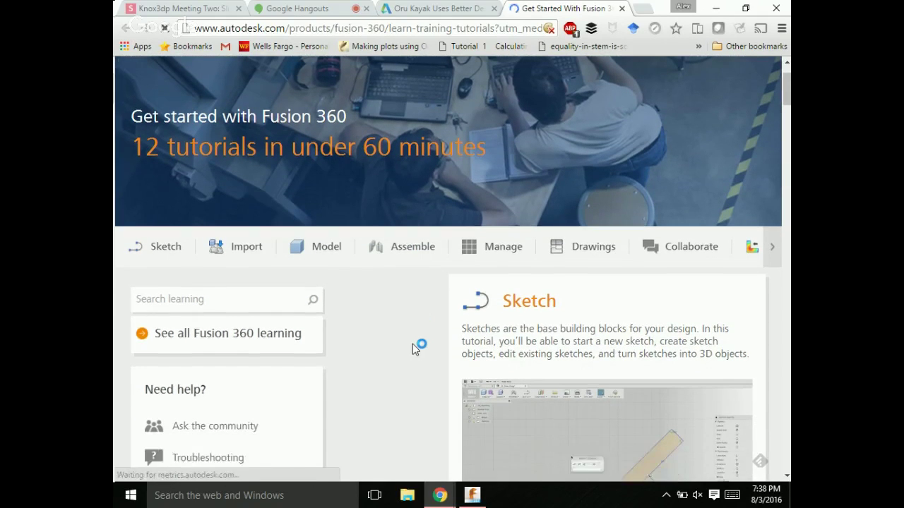
pyautogui.scroll(-1, 412, 343)
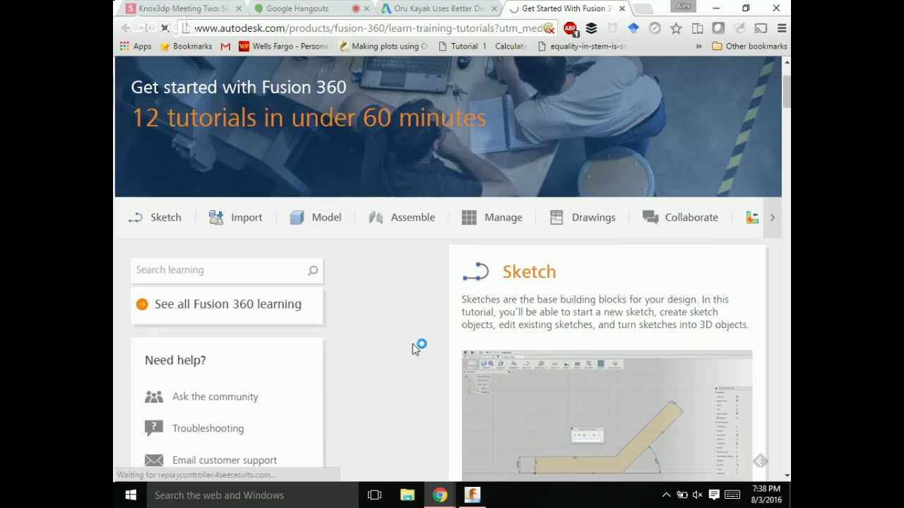
pyautogui.scroll(-9, 412, 344)
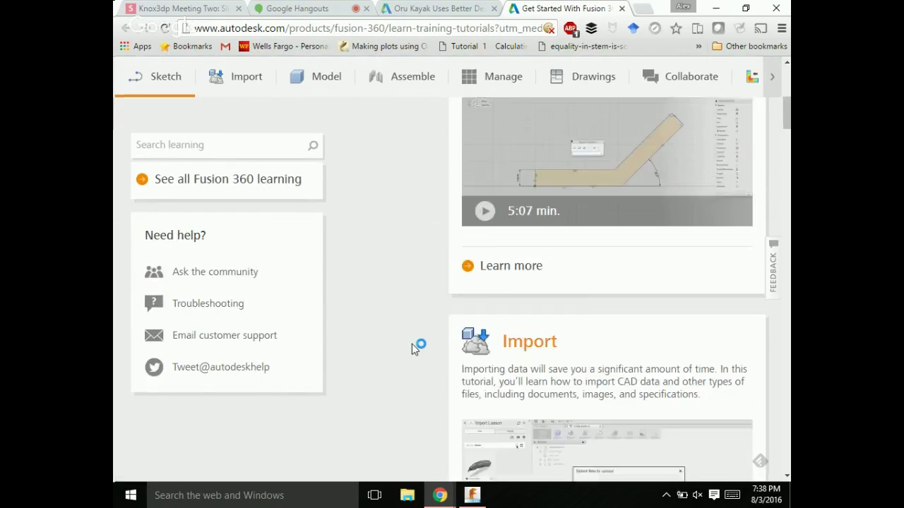
pyautogui.rightClick(413, 343)
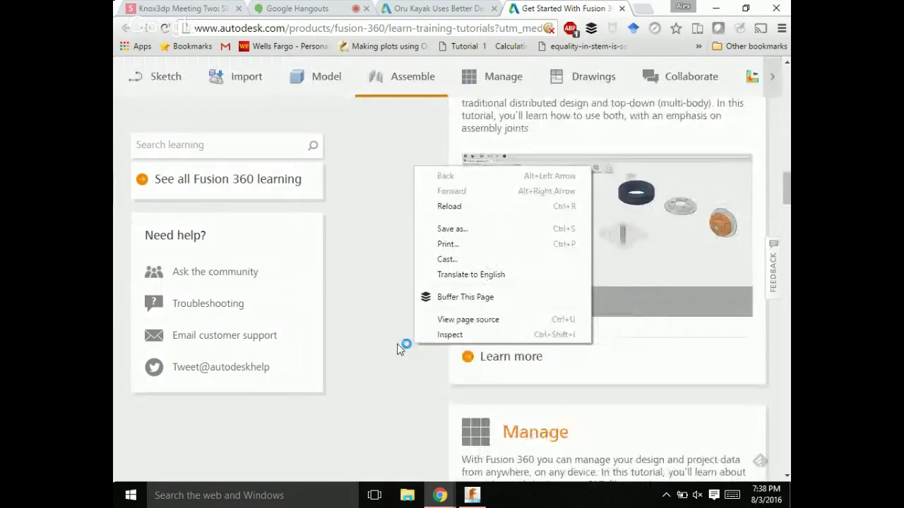
pyautogui.click(398, 346)
pyautogui.scroll(3, 397, 346)
pyautogui.scroll(15, 397, 346)
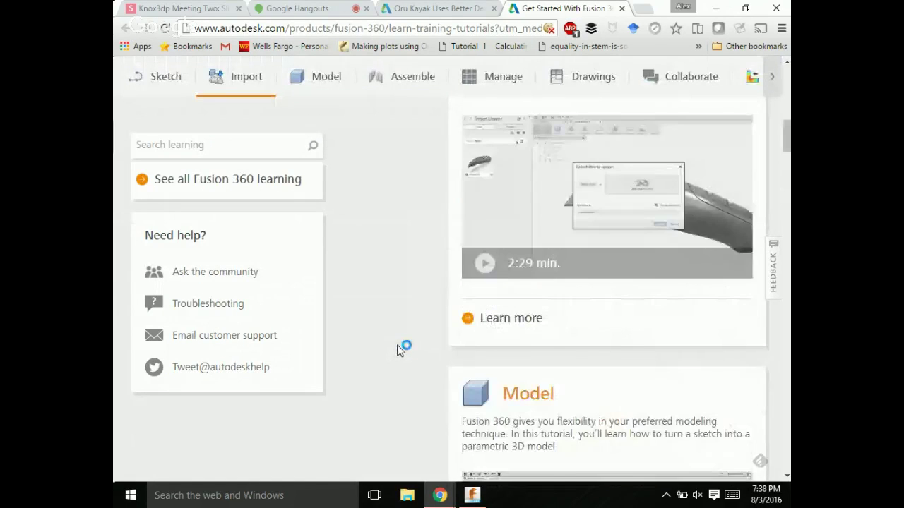
# Browse the tutorial list from Sketch and Import down through Drawings and Collaborate to CAM
pyautogui.scroll(-3, 397, 346)
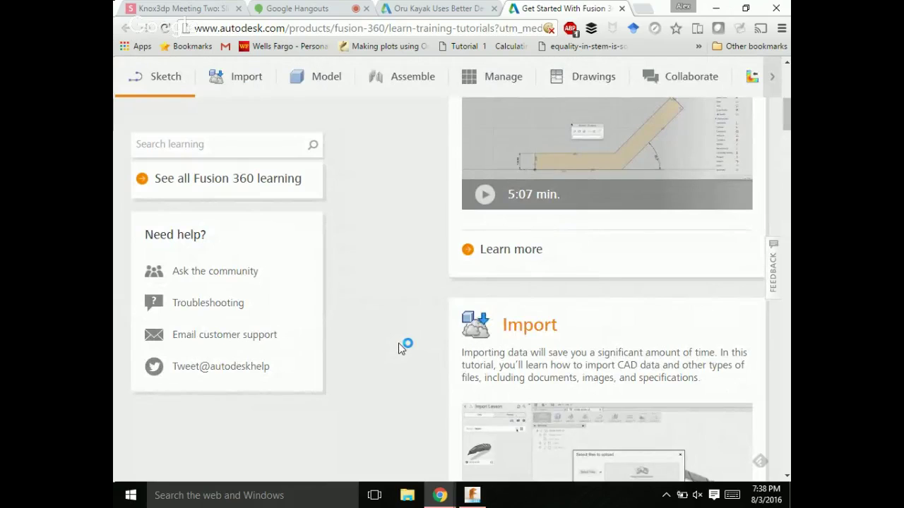
pyautogui.scroll(-1, 520, 202)
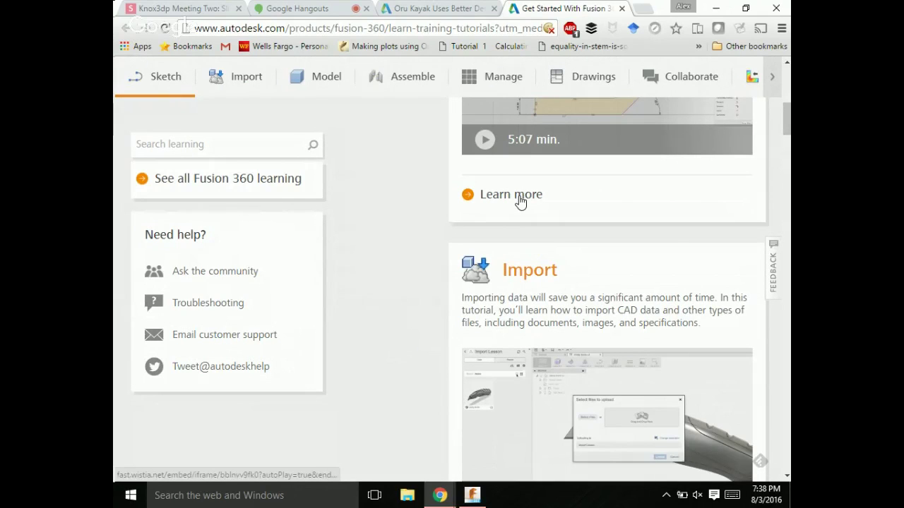
pyautogui.scroll(-4, 519, 202)
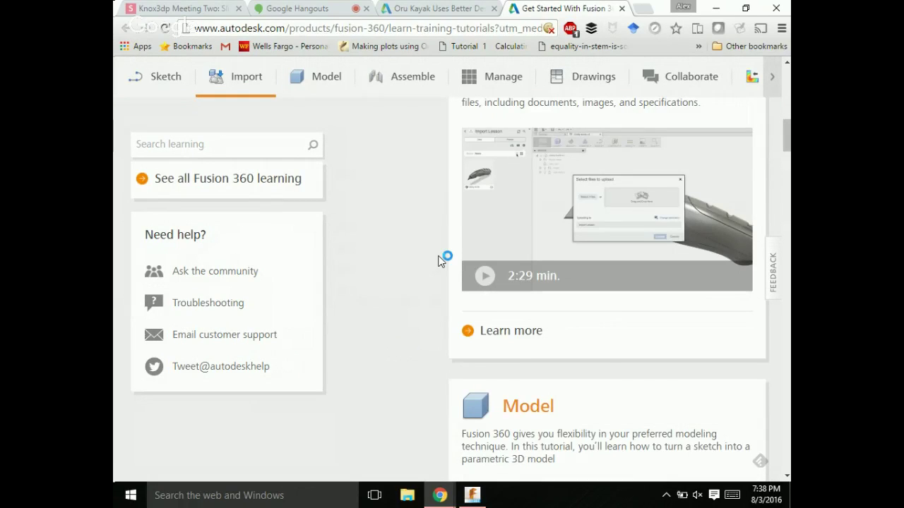
pyautogui.scroll(-20, 441, 261)
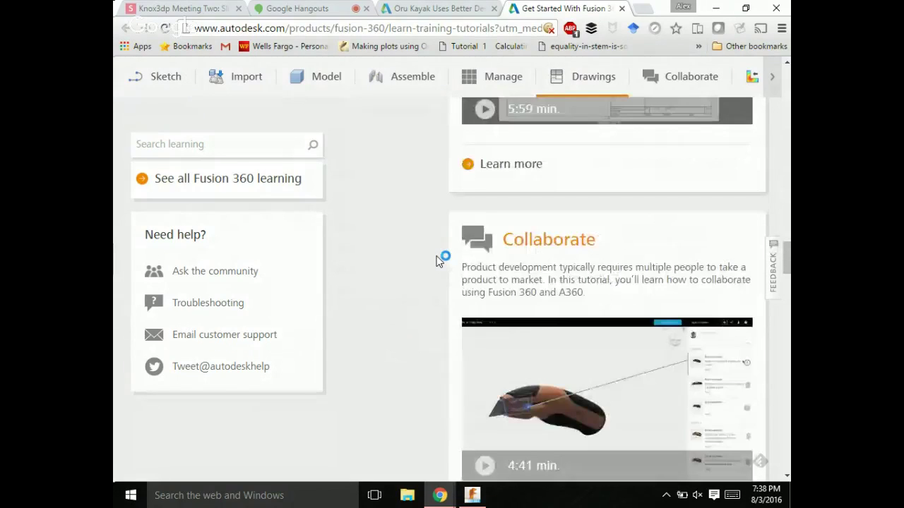
pyautogui.scroll(-10, 436, 259)
pyautogui.scroll(2, 436, 258)
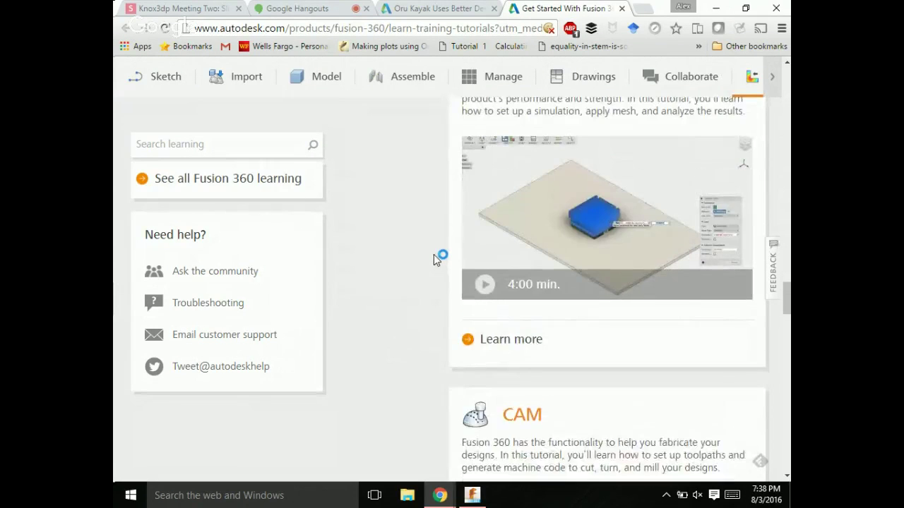
# Examine the CAM and Sculpt tutorial entries on the learning page
pyautogui.scroll(2, 451, 251)
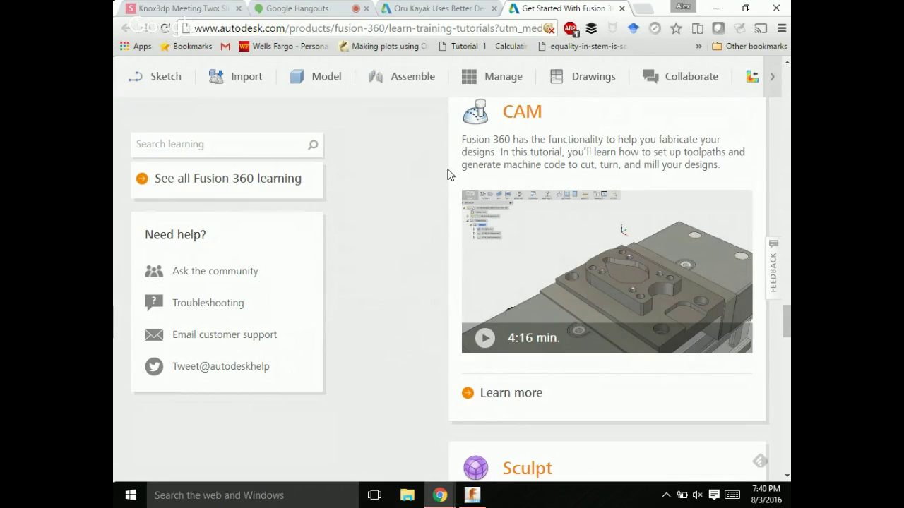
pyautogui.scroll(-2, 420, 242)
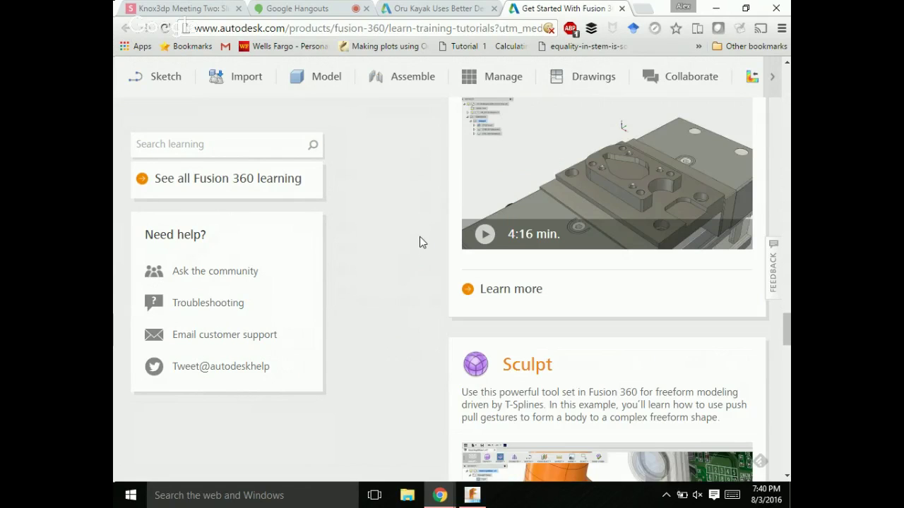
pyautogui.scroll(-3, 419, 242)
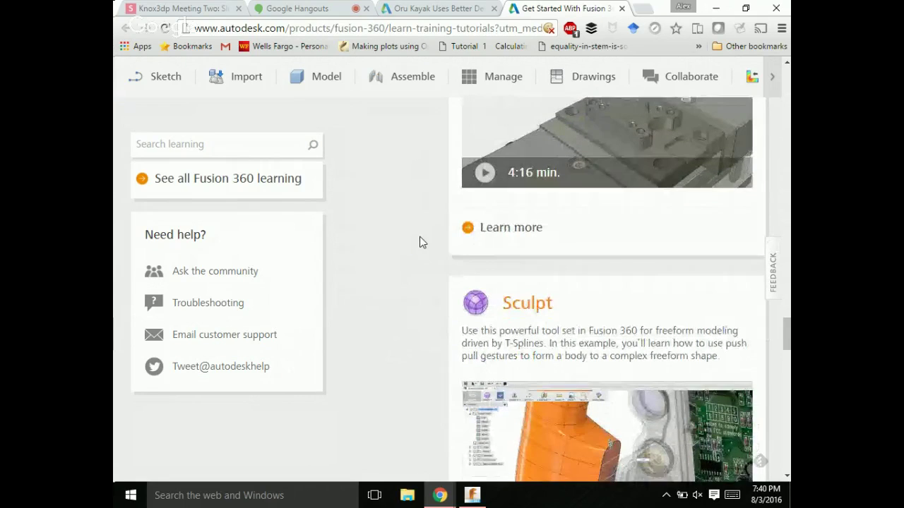
pyautogui.scroll(-2, 420, 242)
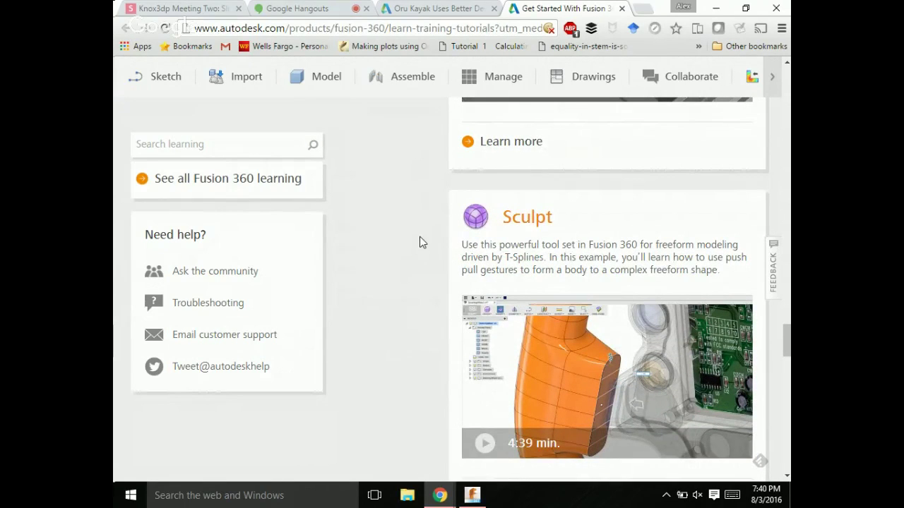
# Look over the Sculpt tutorial's description and video preview on the Fusion 360 learning page
pyautogui.scroll(-2, 420, 242)
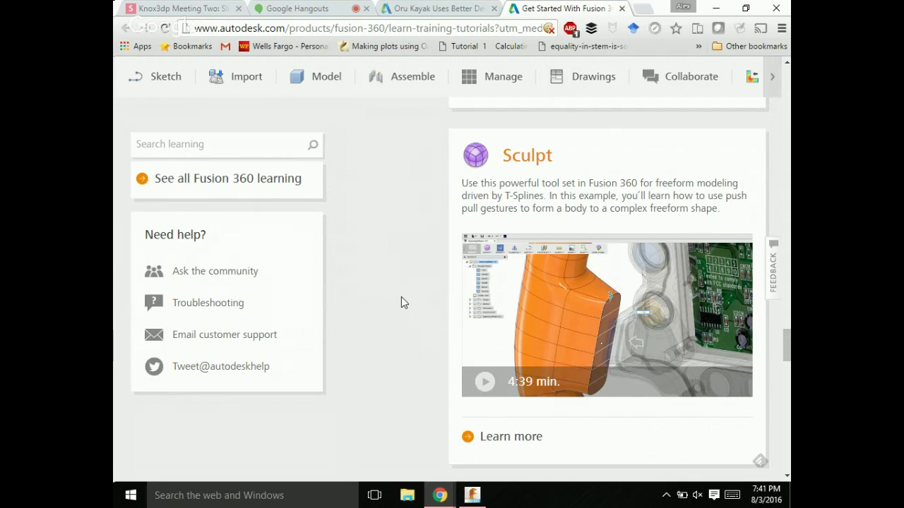
pyautogui.scroll(-1, 401, 297)
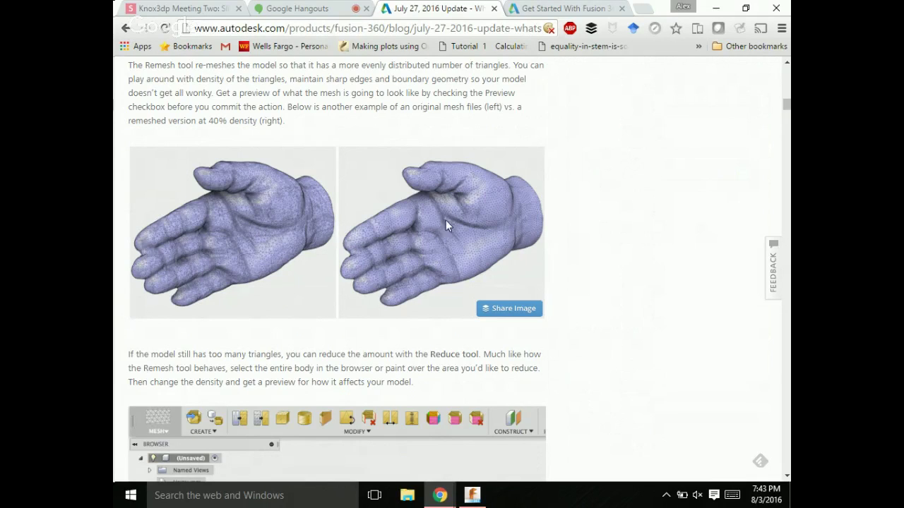
# Read the July 27, 2016 update post's mesh sections on the Remesh, Reduce, and Erase and Fill tools
pyautogui.scroll(-1, 566, 224)
pyautogui.scroll(-3, 568, 228)
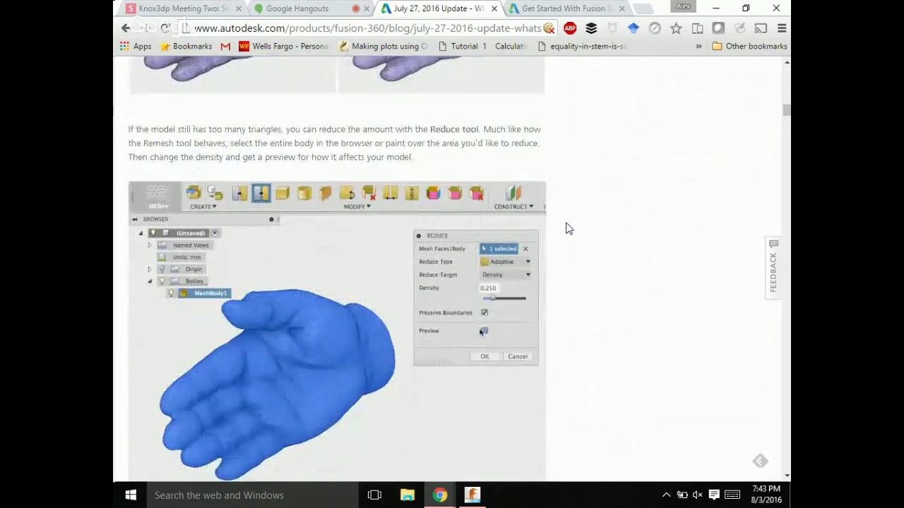
pyautogui.scroll(-1, 568, 228)
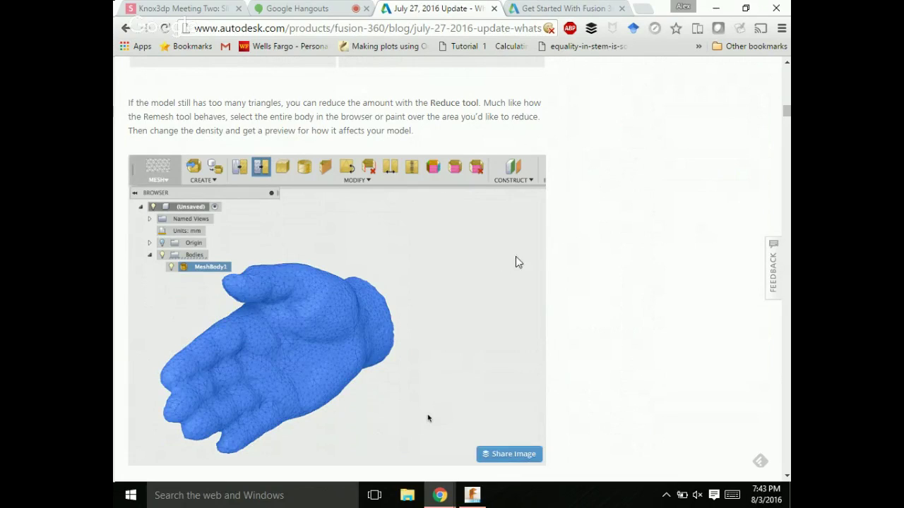
pyautogui.scroll(-1, 539, 254)
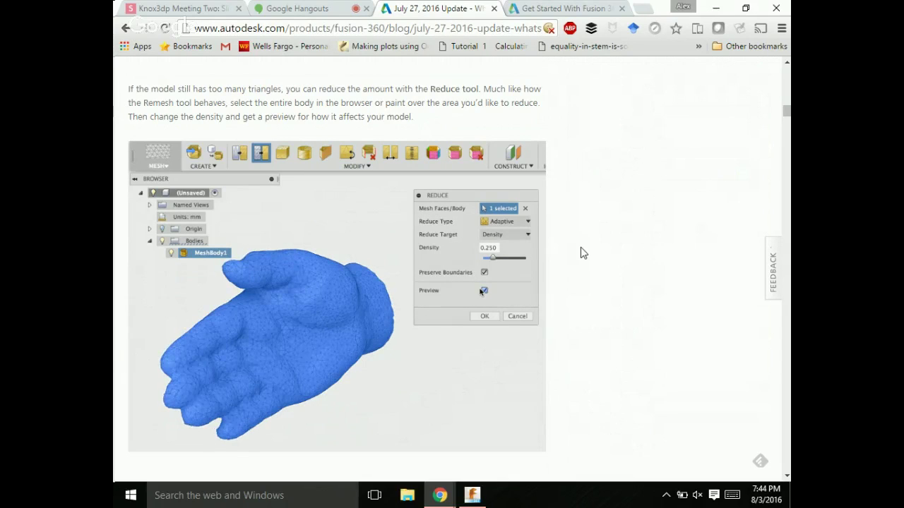
pyautogui.scroll(-8, 580, 247)
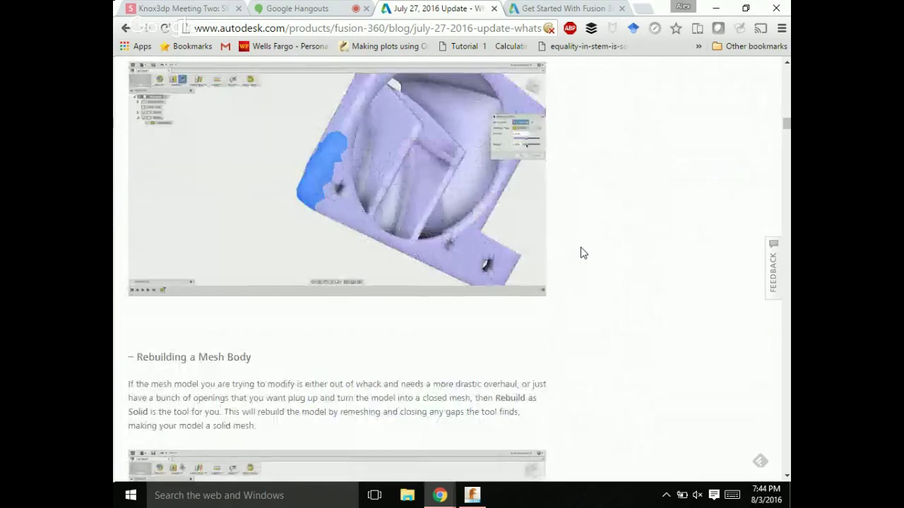
pyautogui.scroll(3, 580, 248)
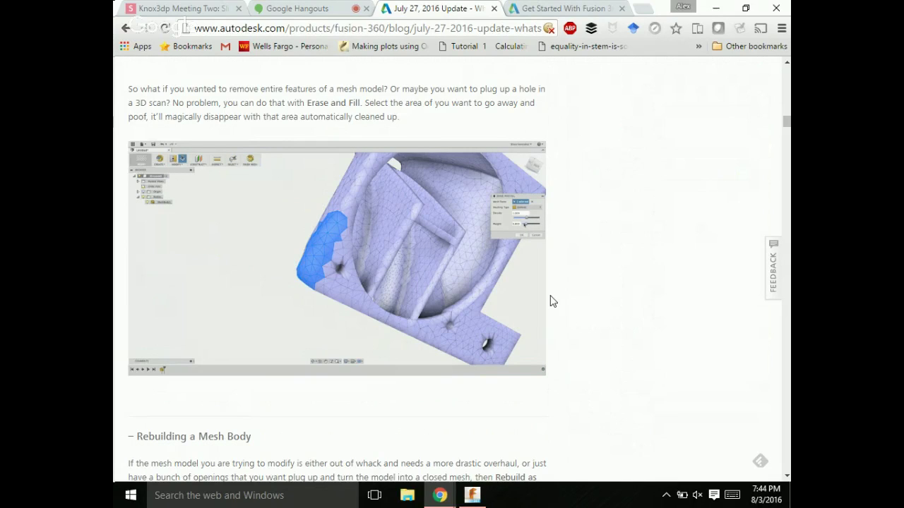
pyautogui.moveTo(461, 280)
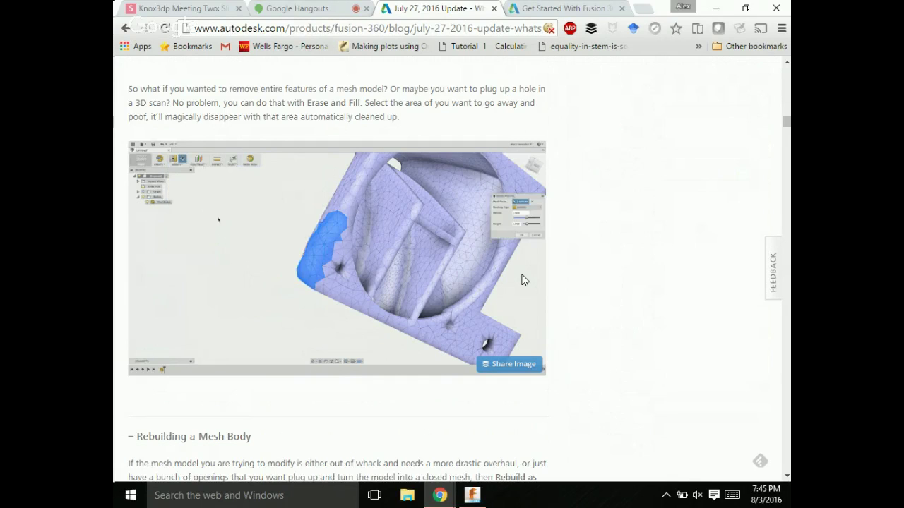
pyautogui.scroll(-1, 524, 280)
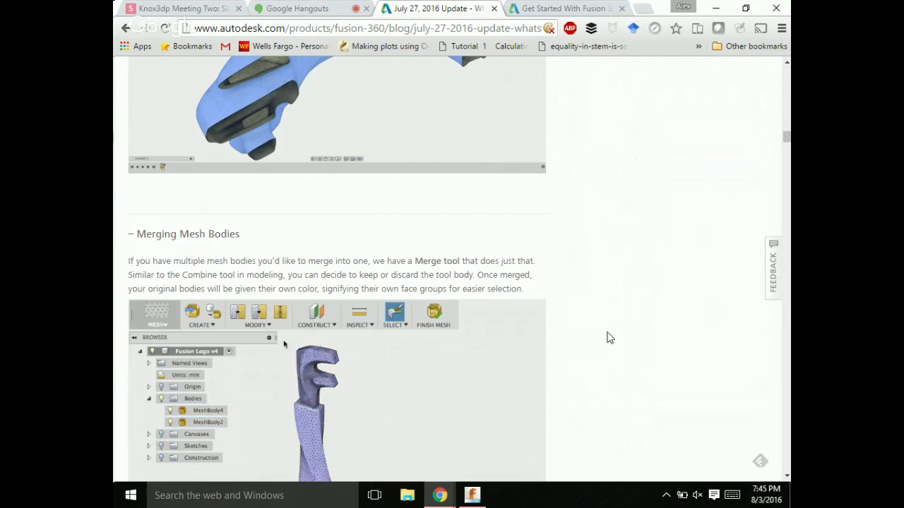
# Skim the update post's sections on merging mesh bodies and creating sketches from mesh sections, including the fitted curve examples
pyautogui.scroll(-2, 608, 338)
pyautogui.scroll(-5, 609, 337)
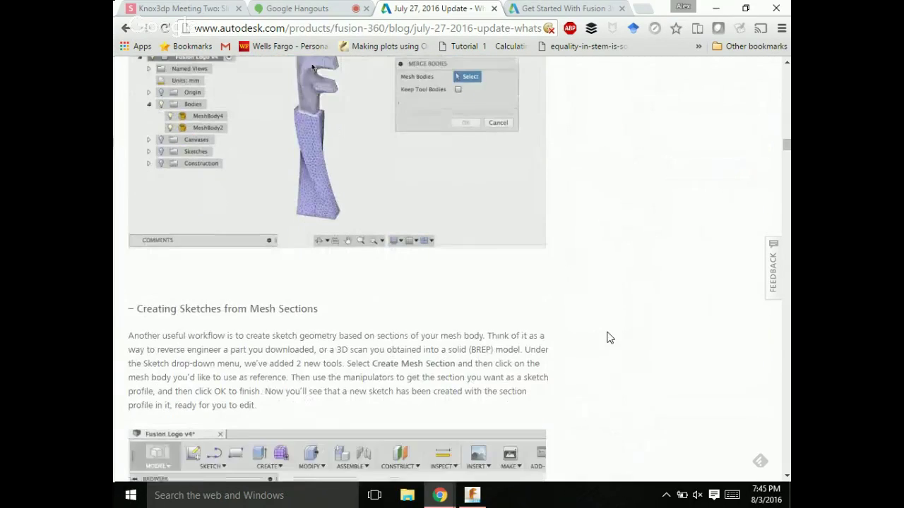
pyautogui.scroll(-1, 609, 337)
pyautogui.scroll(1, 608, 338)
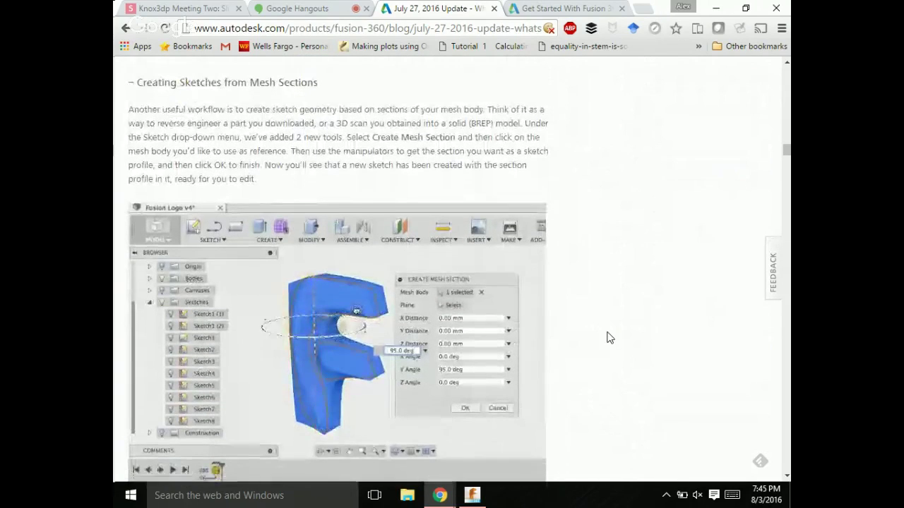
pyautogui.scroll(-5, 609, 337)
pyautogui.scroll(-3, 609, 338)
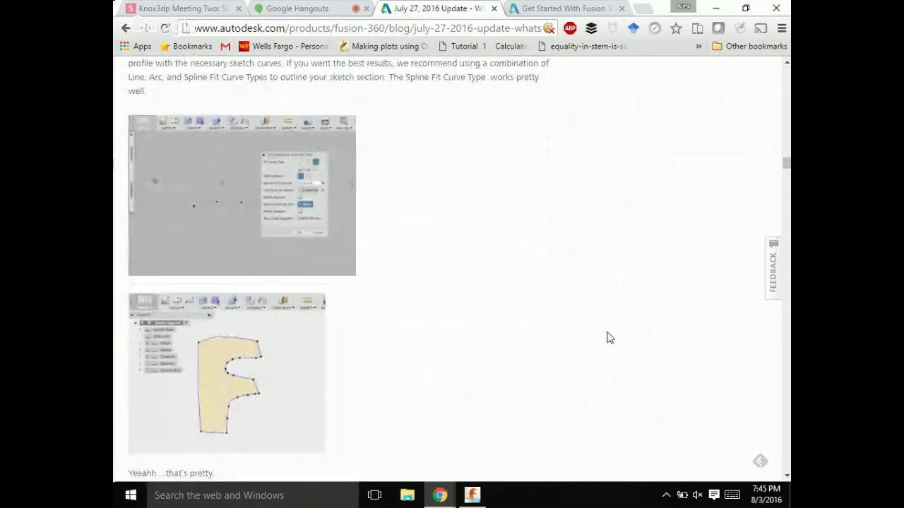
pyautogui.scroll(2, 609, 337)
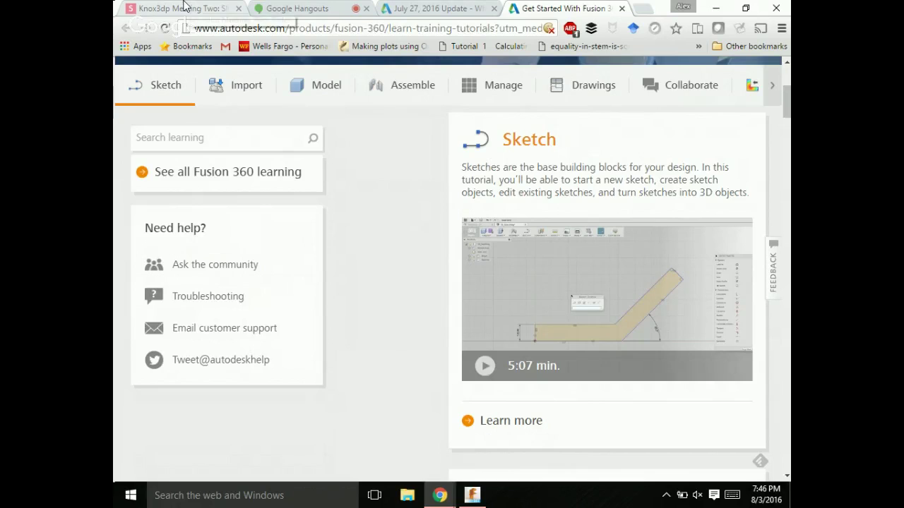
# Return to the Knox3dp meeting slides and advance past the Fusion 360 blog slide
pyautogui.click(183, 7)
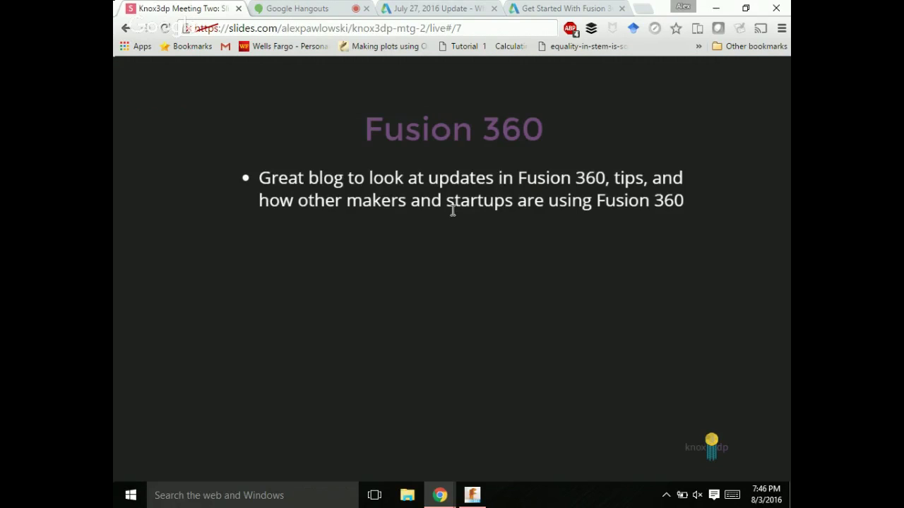
pyautogui.press('Right')
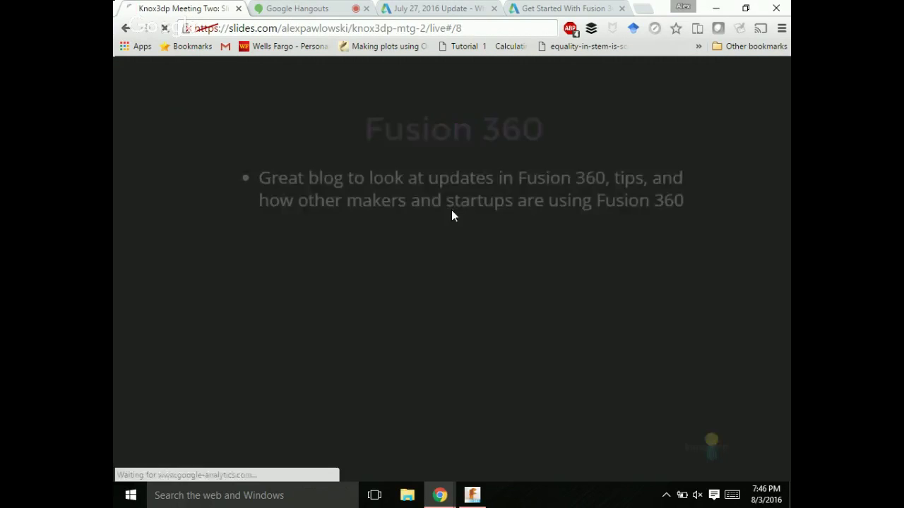